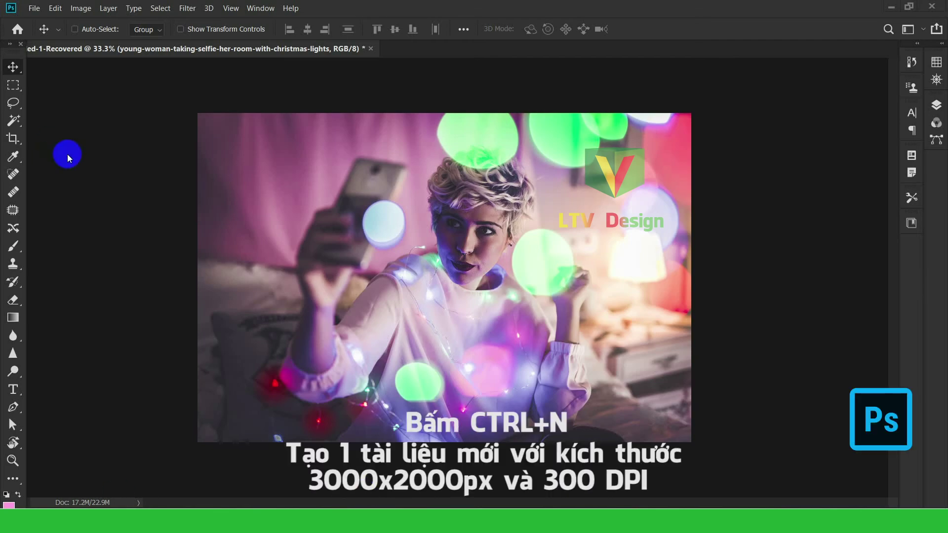
Start a new document and set its size to 3000 pixels wide by 2000 pixels high
left_click(37, 10)
left_click(52, 26)
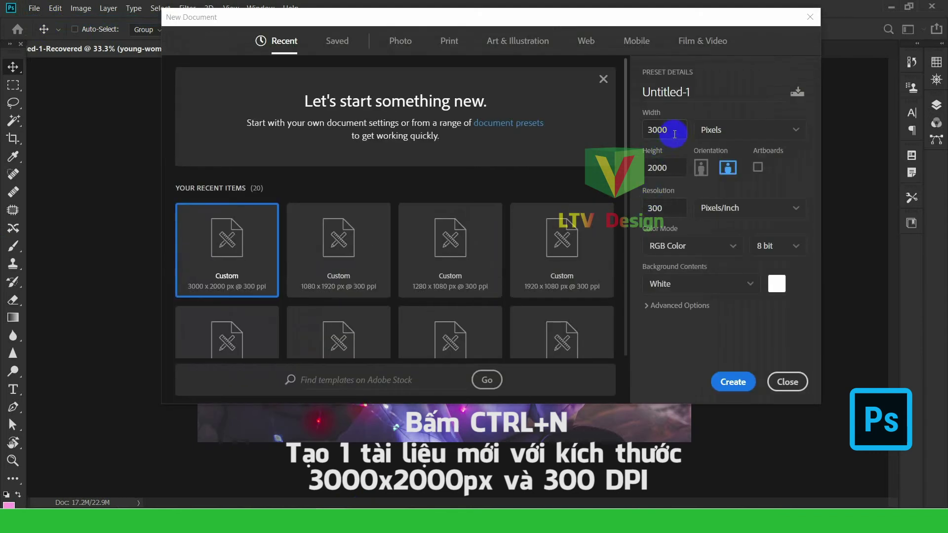
double_click(662, 129)
key("BackSpace")
type("3000")
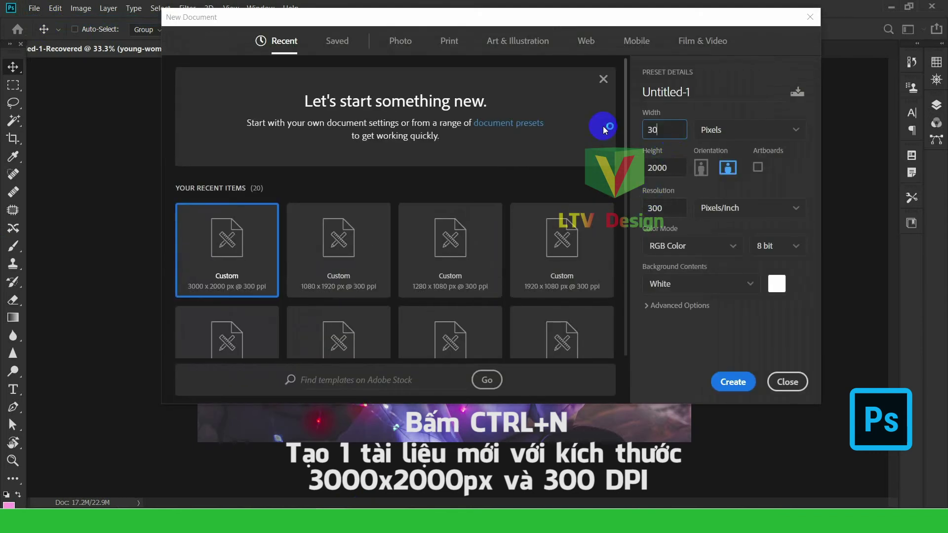
double_click(671, 169)
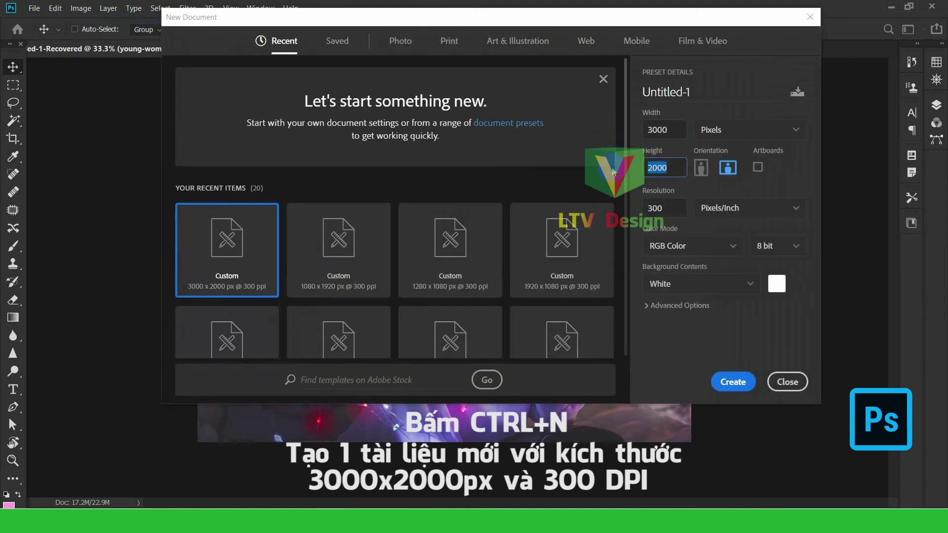
key("BackSpace")
type("200")
left_click(730, 128)
left_click(735, 152)
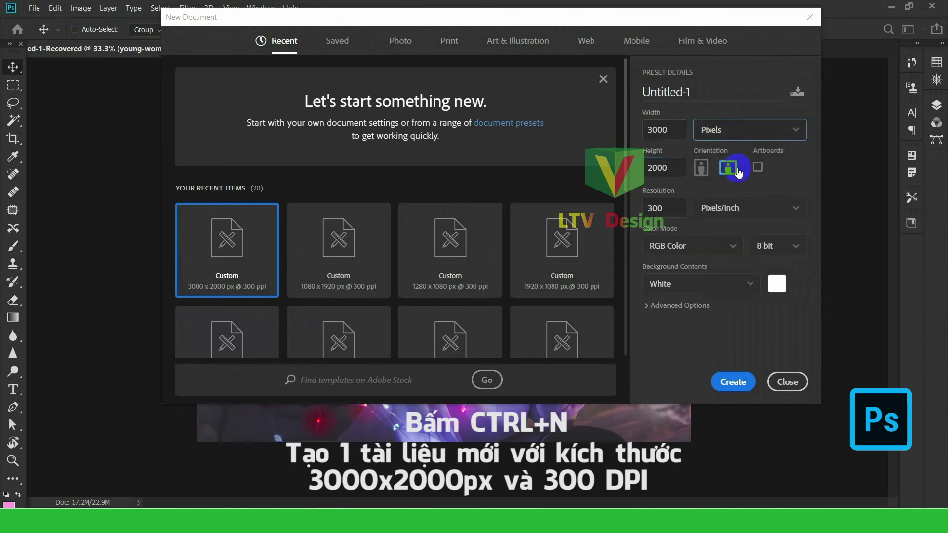
Set the new document's resolution to 300 pixels/inch and create it
double_click(682, 205)
type("3")
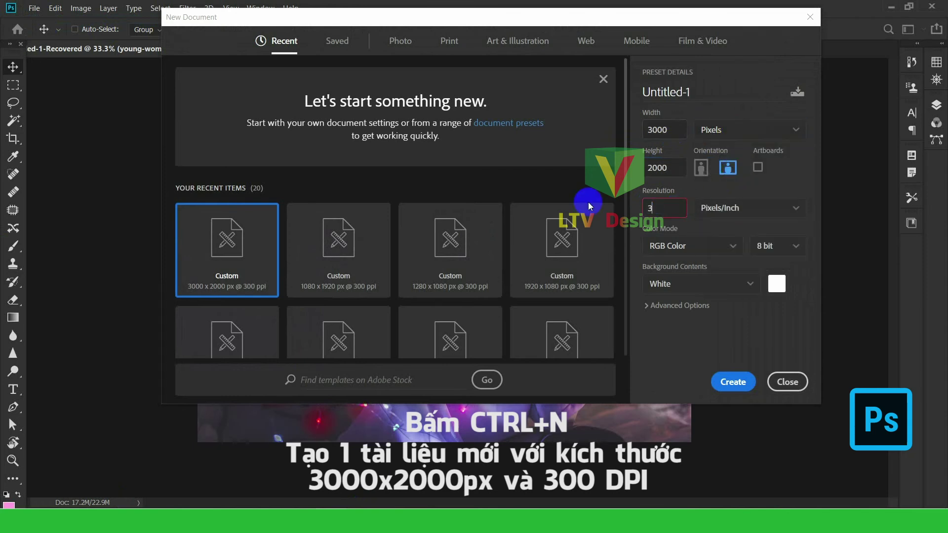
type("00")
left_click(734, 208)
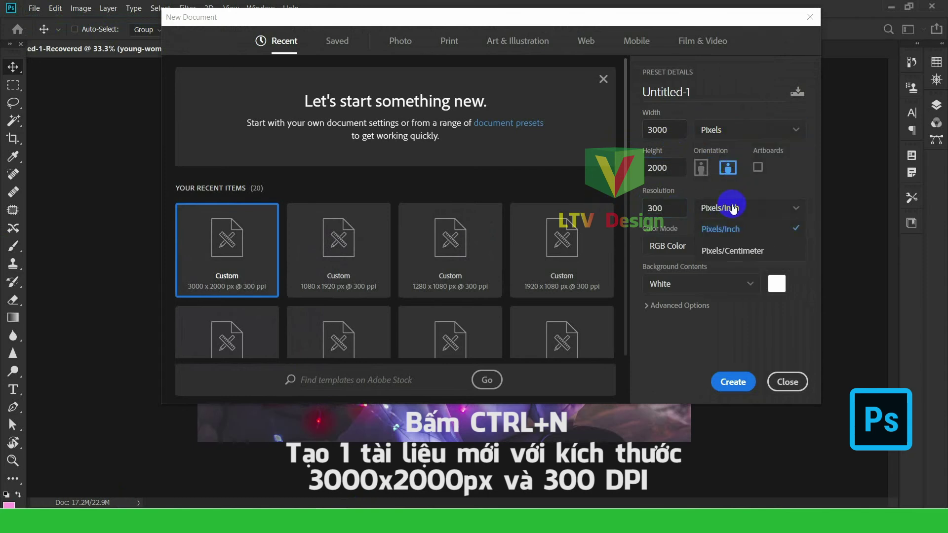
left_click(733, 231)
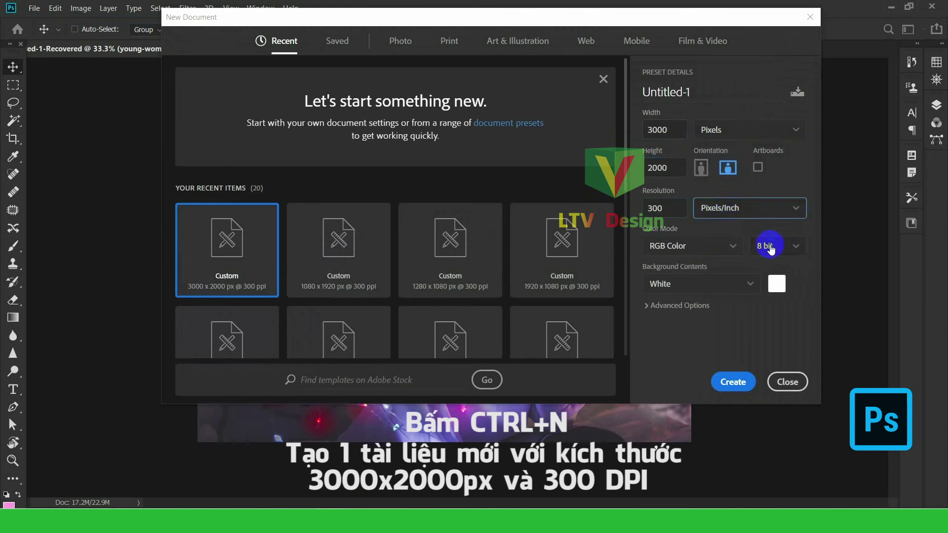
left_click(778, 217)
left_click(733, 235)
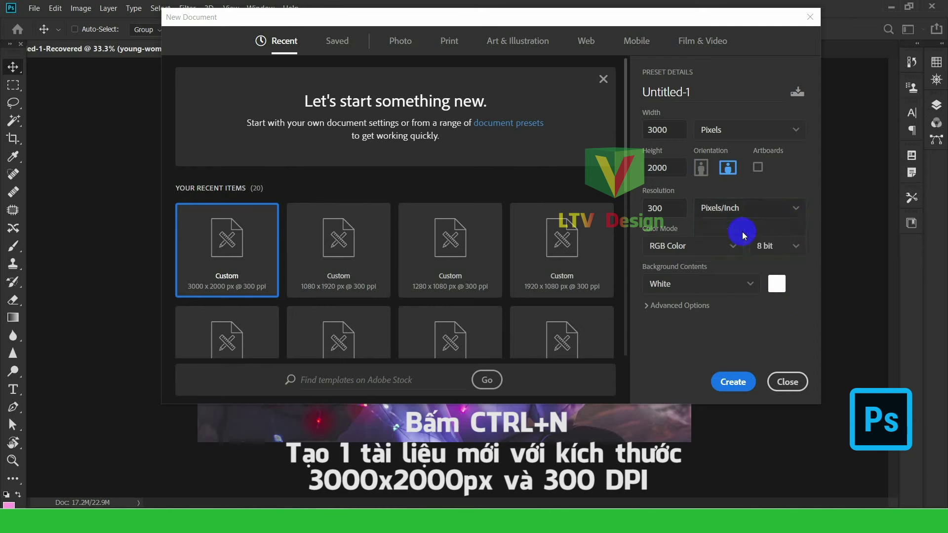
left_click(733, 383)
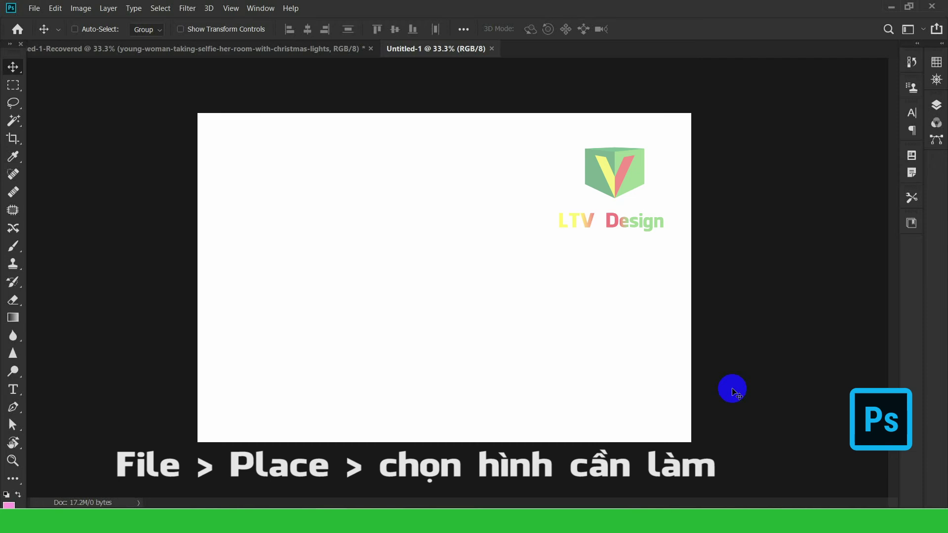
Place the image young-woman-taking-selfie-her-room-with-christmas-lights as an embedded object, keeping its fitted size
left_click(32, 9)
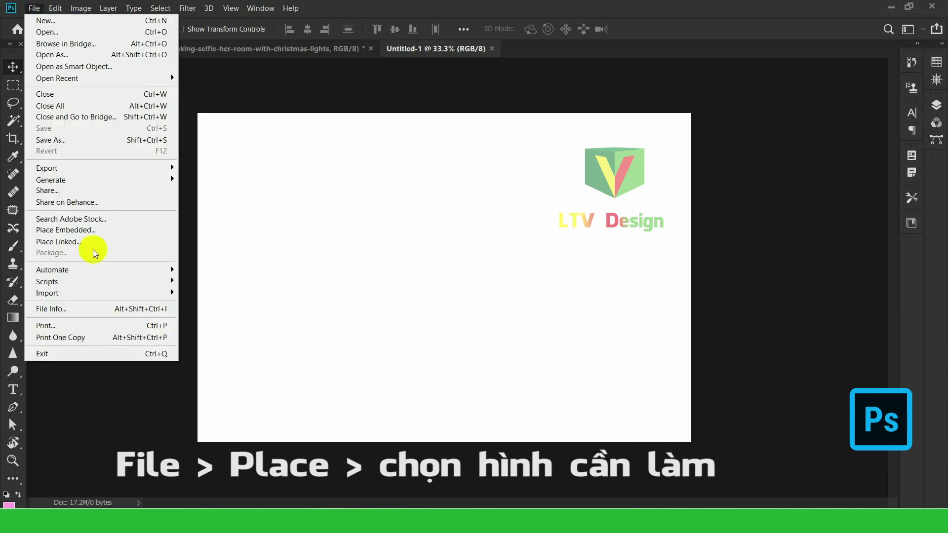
left_click(94, 231)
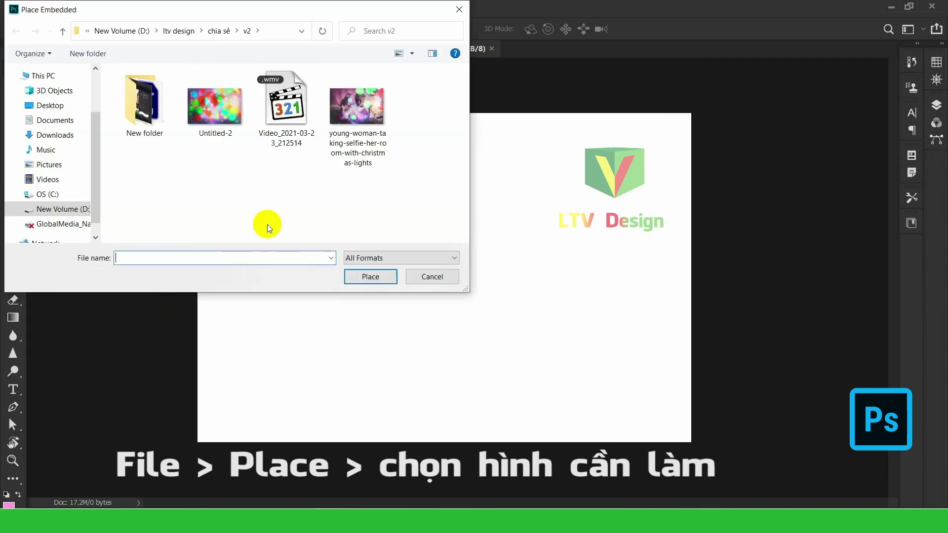
left_click(363, 115)
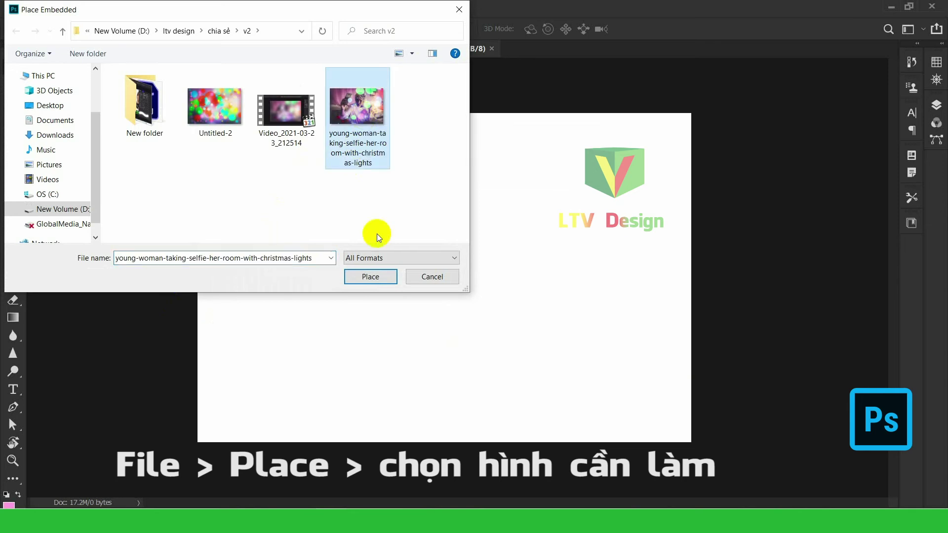
left_click(377, 277)
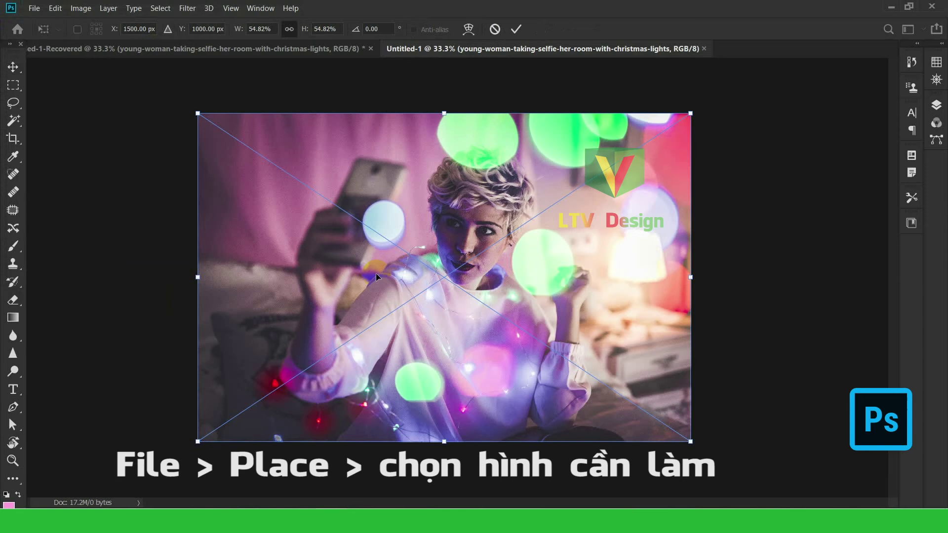
key("Return")
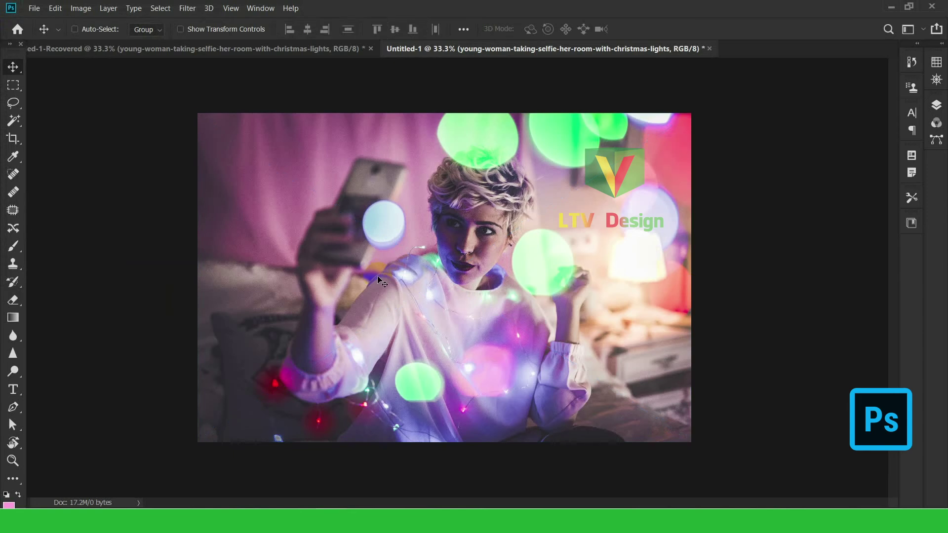
Apply a Gaussian Blur with a 100-pixel radius to the placed photo
left_click(187, 9)
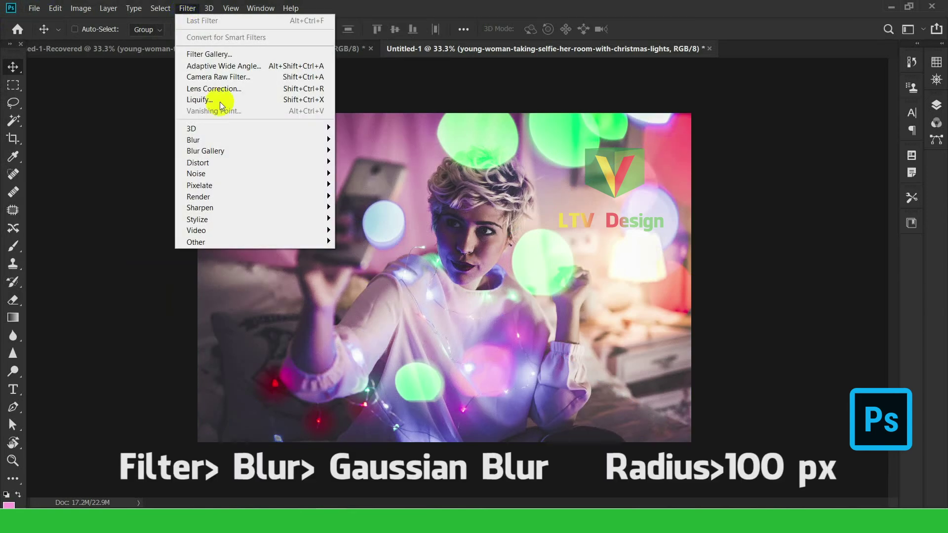
mouse_move(316, 141)
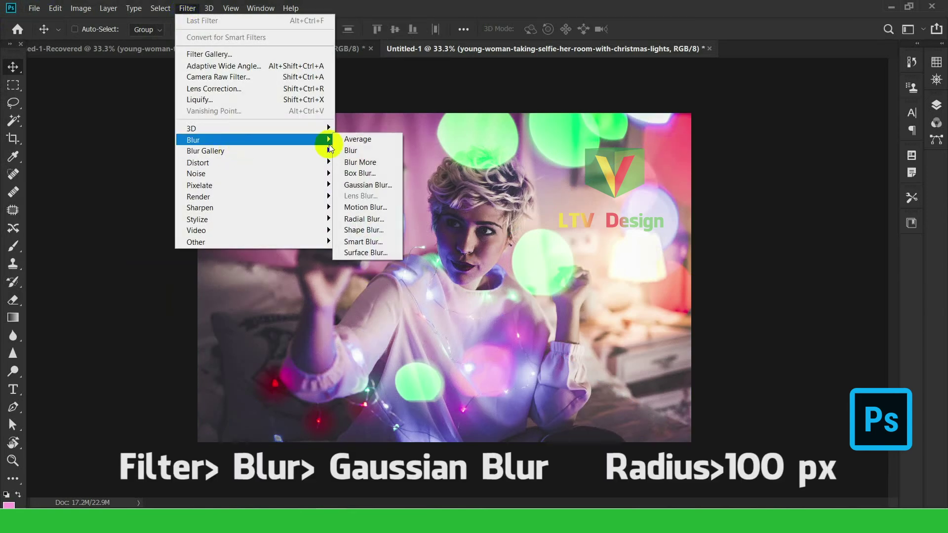
left_click(361, 185)
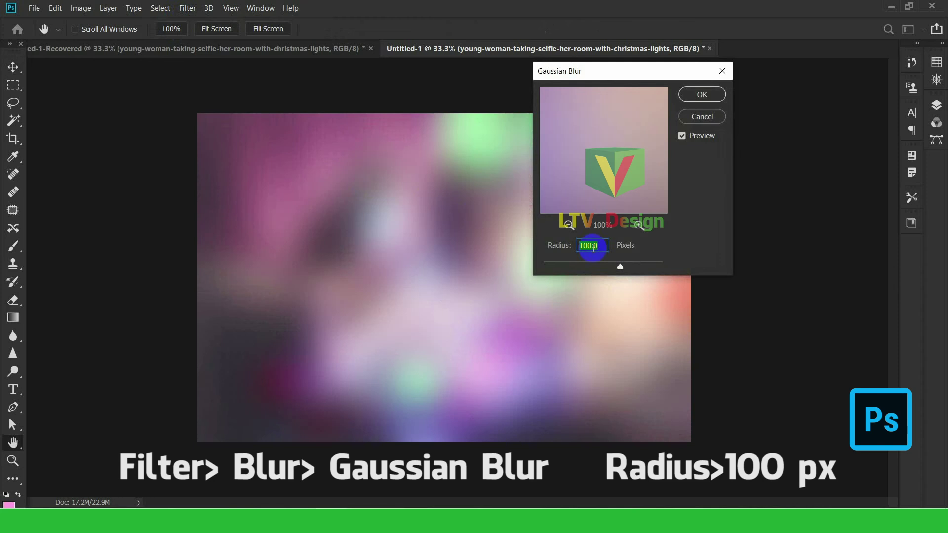
key("BackSpace")
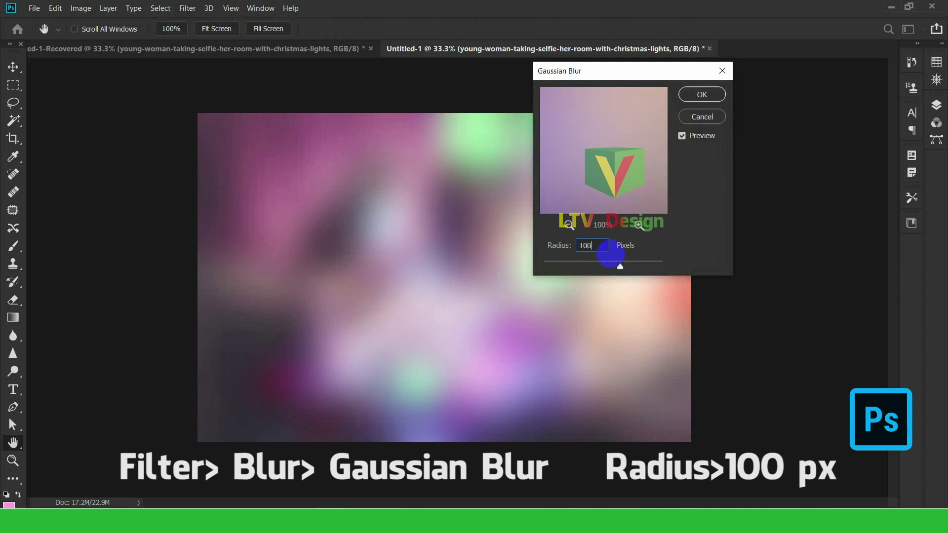
left_click(699, 94)
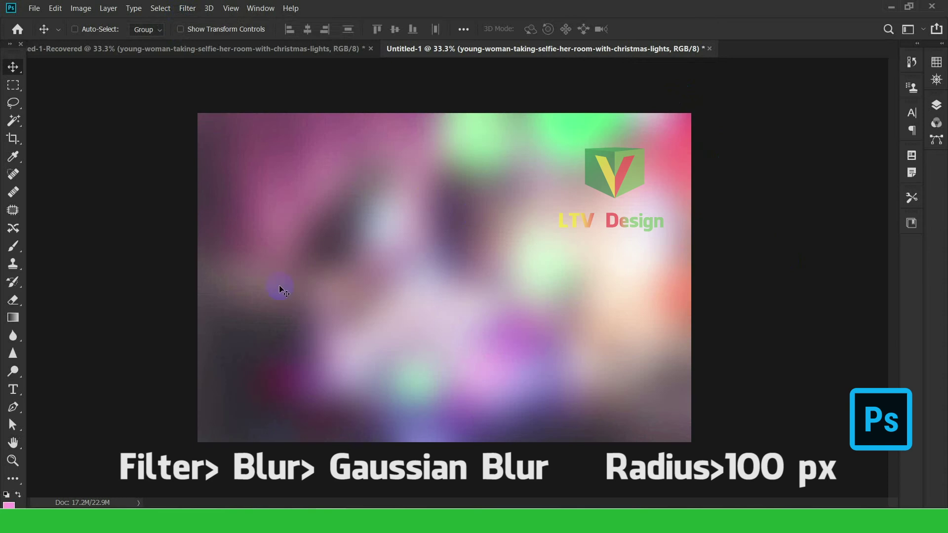
Set up the Brush tool with the Soft Round preset, 250 px size and 25% hardness
key("b")
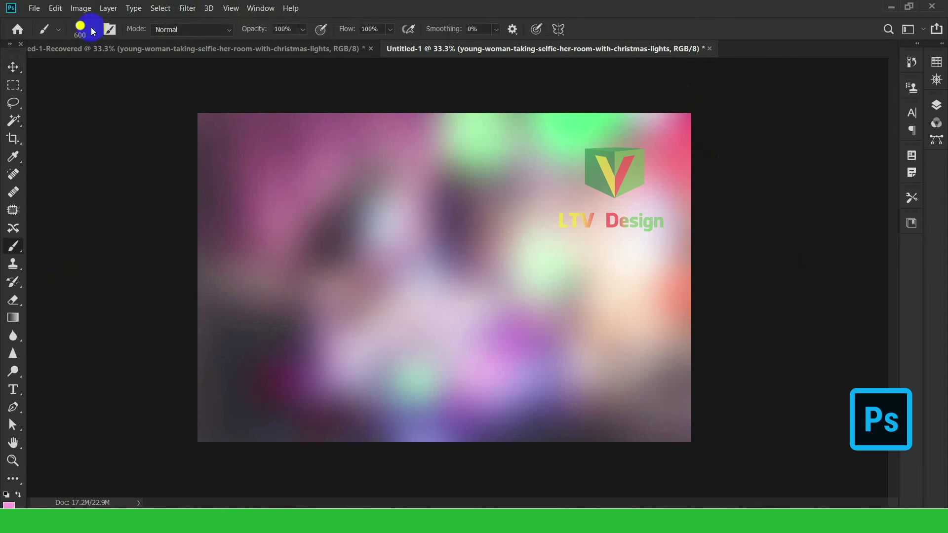
left_click(92, 29)
left_click_drag(130, 53, 100, 58)
type("250")
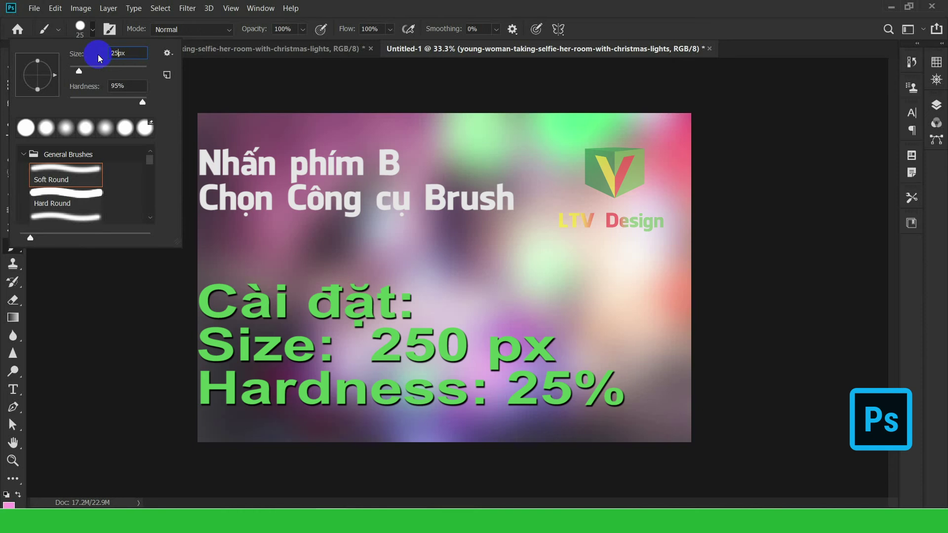
left_click_drag(120, 87, 100, 92)
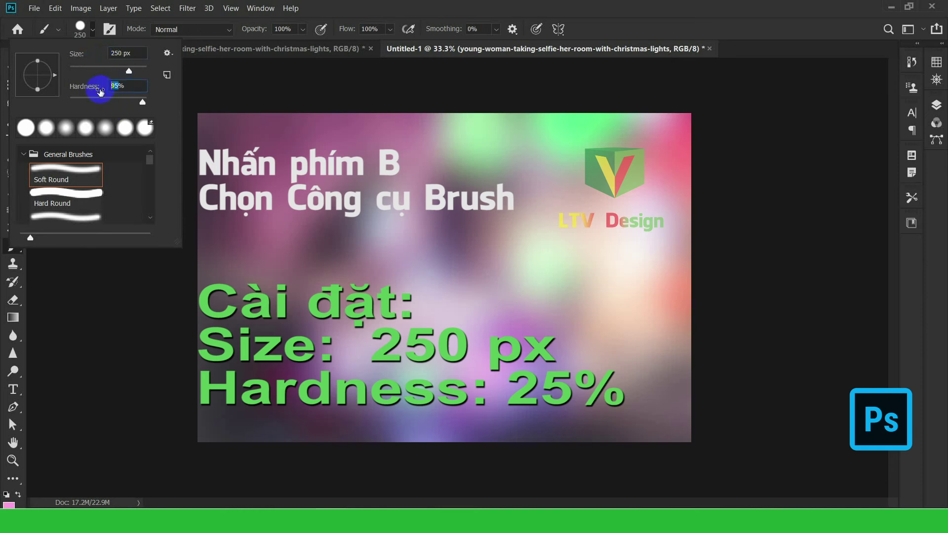
type("25")
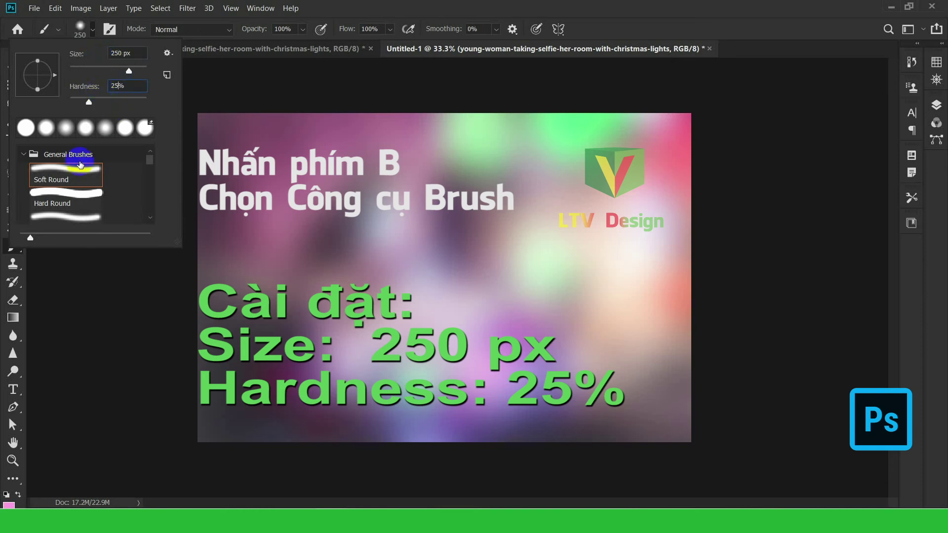
left_click(70, 174)
type("2")
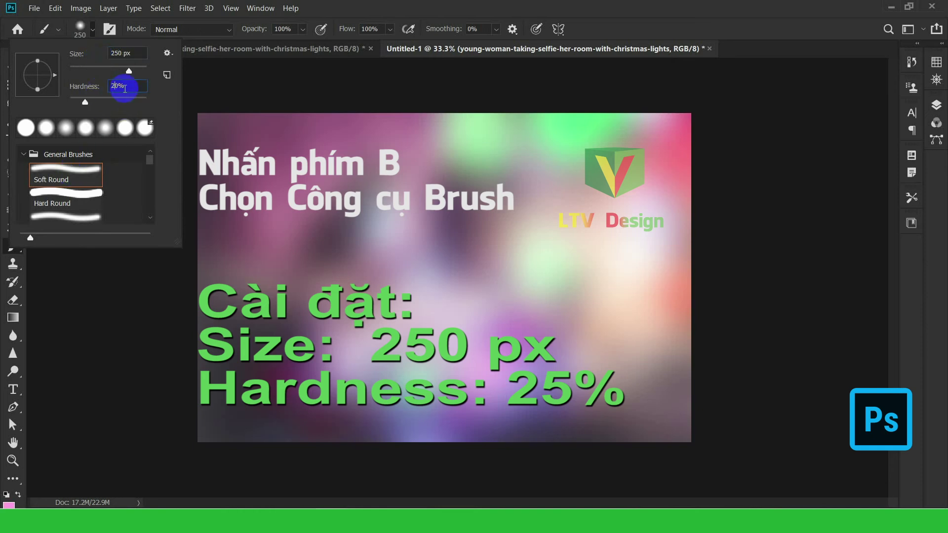
type("5")
key("Delete")
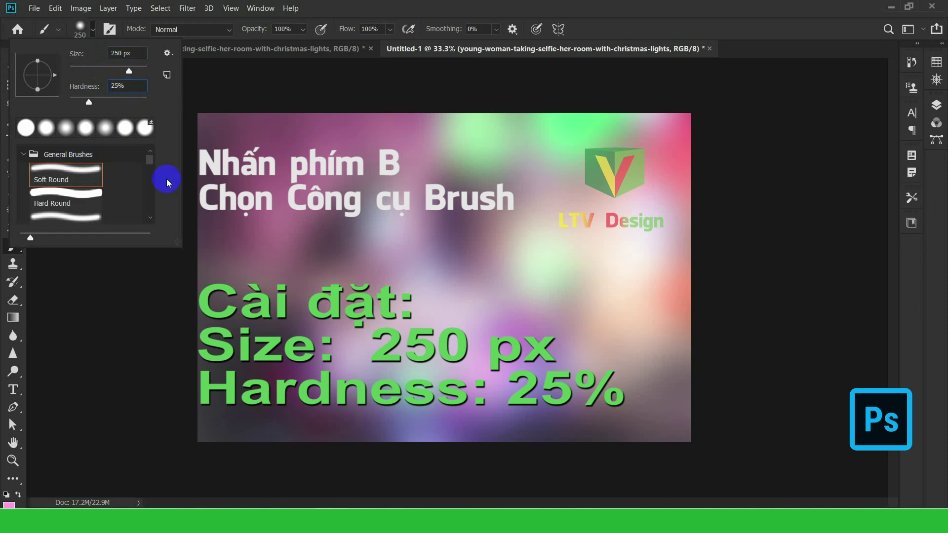
key("Return")
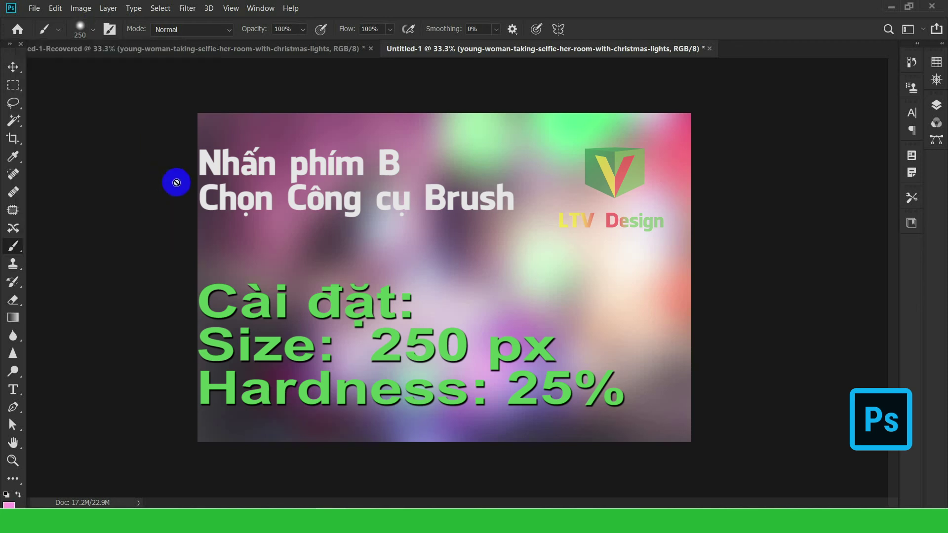
Show the layer list and enable Shape Dynamics for the brush with a size jitter of 100%
key("F7")
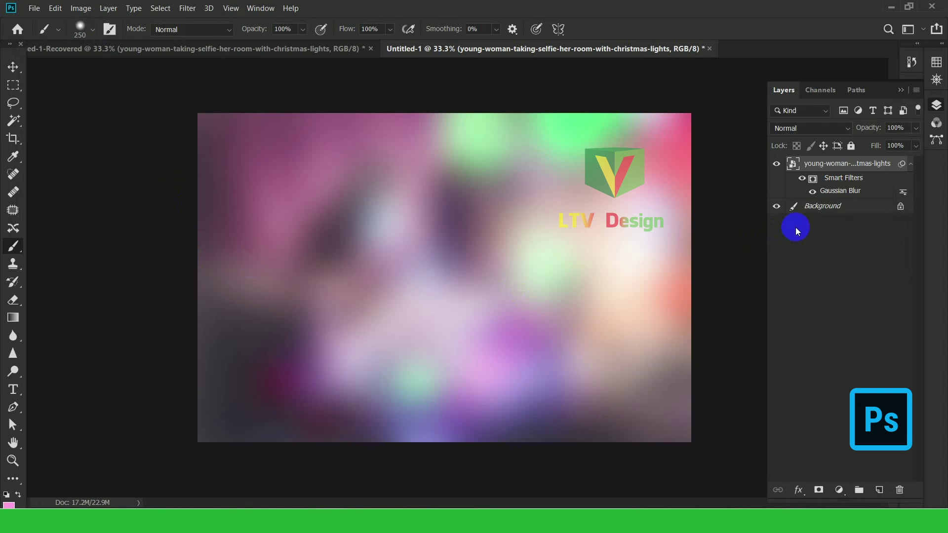
left_click(108, 25)
left_click(110, 29)
left_click(109, 29)
left_click(210, 146)
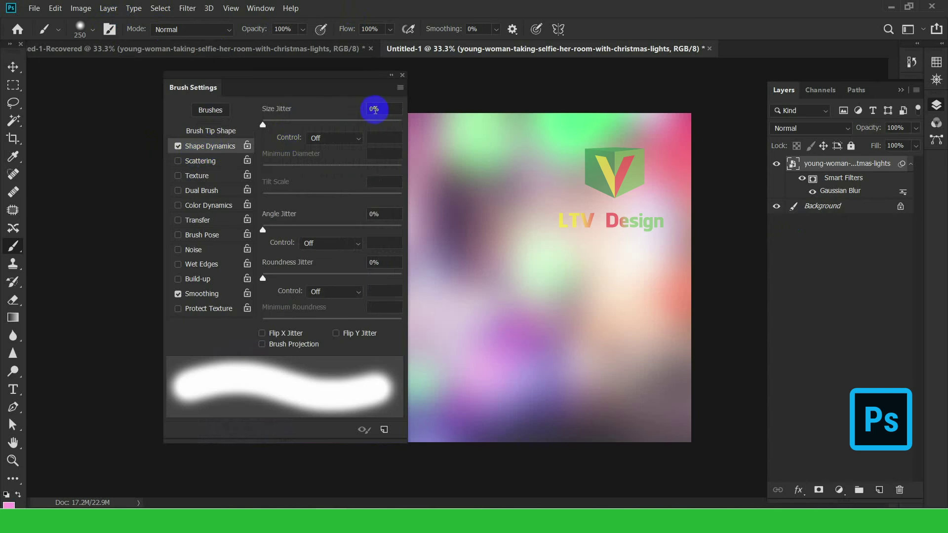
left_click_drag(375, 110, 362, 111)
type("100")
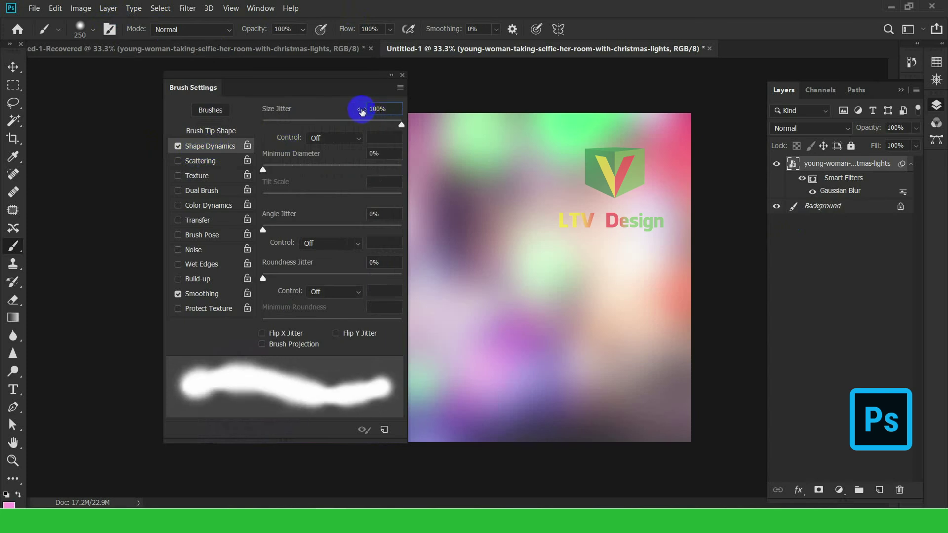
Enable Scattering for the brush and set the scatter to 1000%
left_click(196, 162)
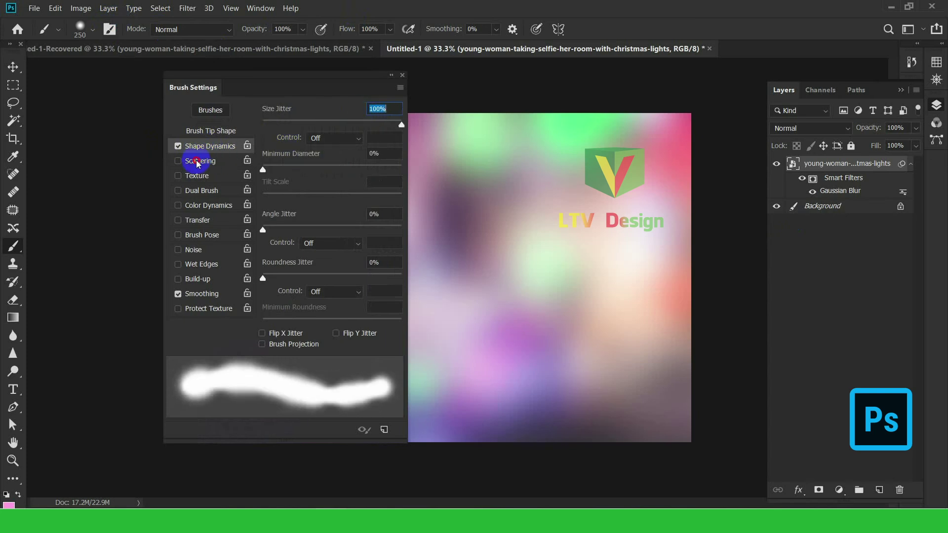
left_click(484, 204)
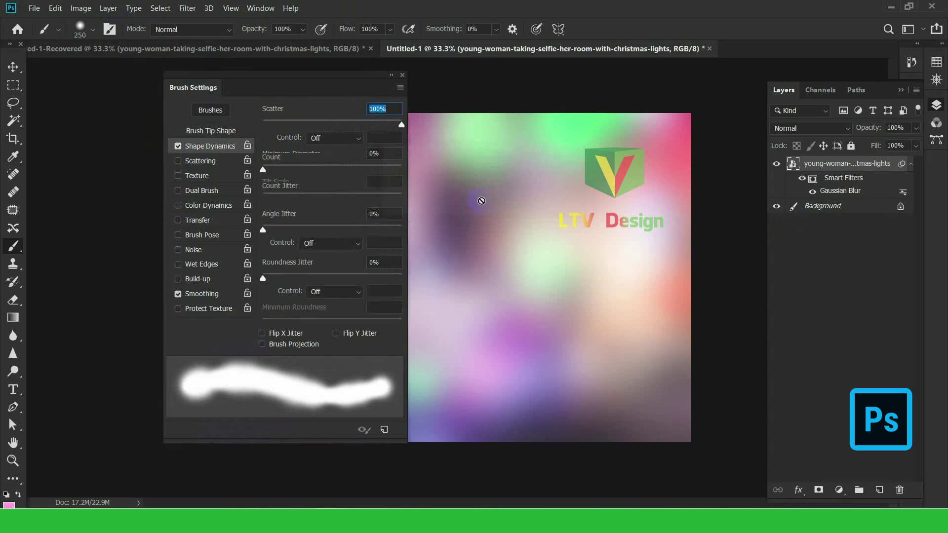
left_click(213, 151)
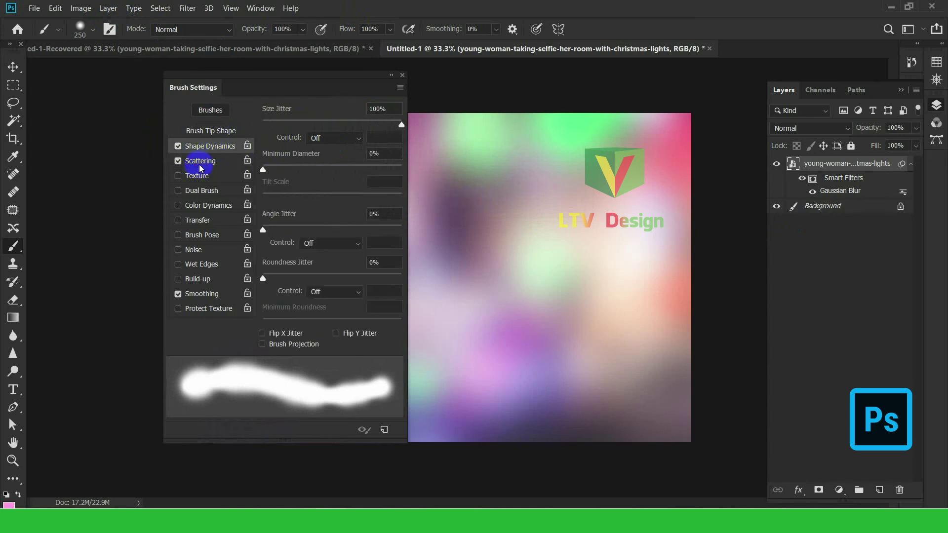
left_click(201, 163)
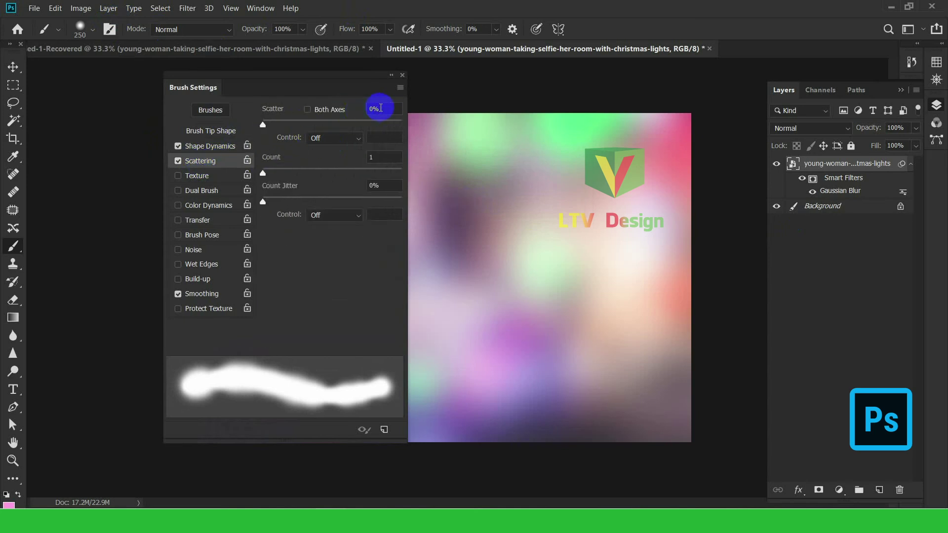
left_click(376, 109)
type("100")
key("Return")
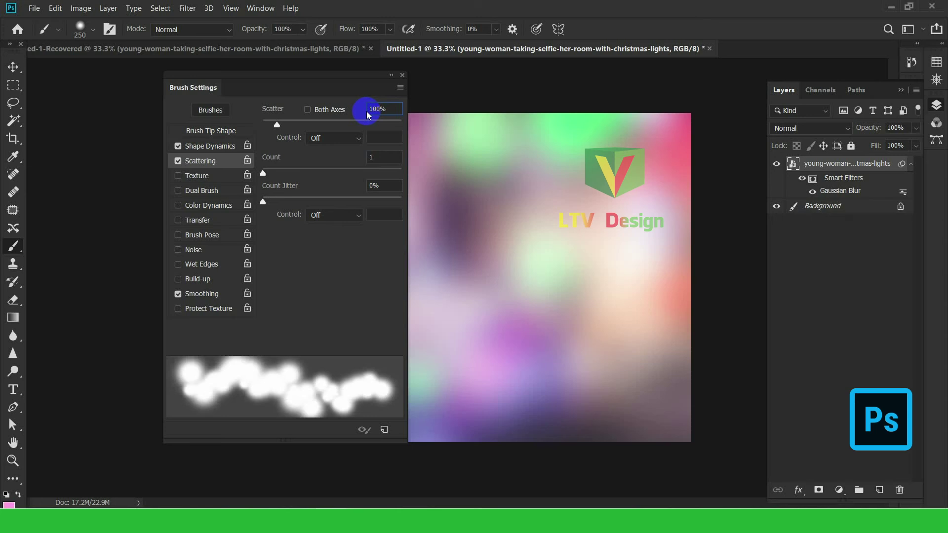
type("0")
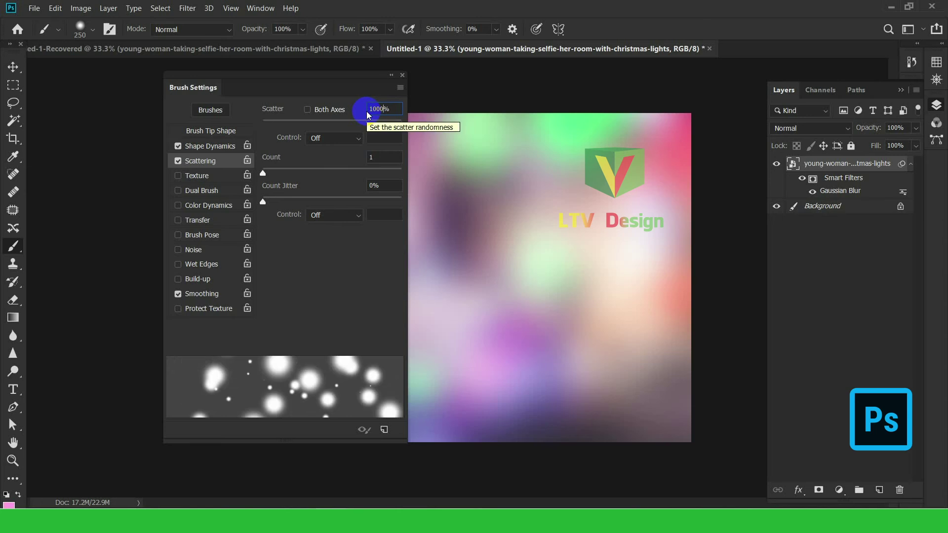
Try to set the brush's Shape Dynamics size jitter to 1000%
left_click(213, 146)
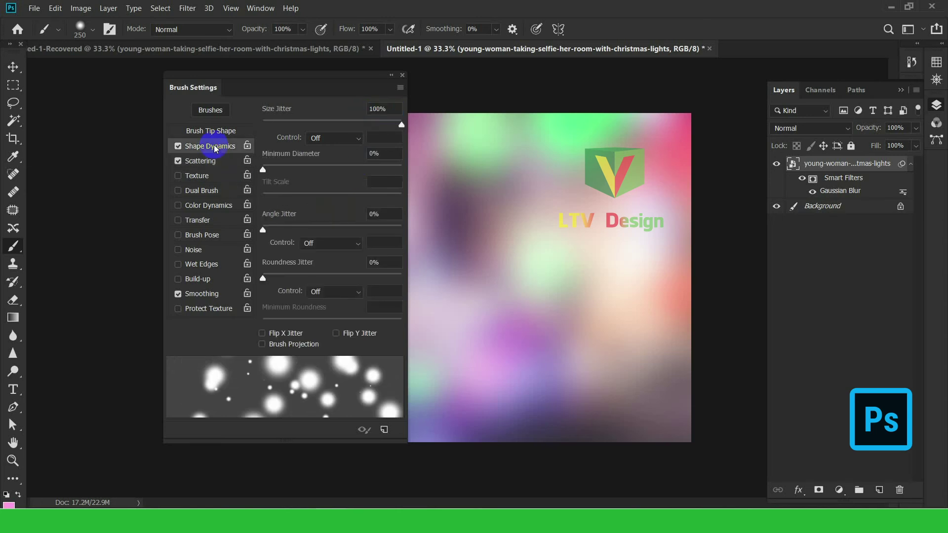
left_click(376, 108)
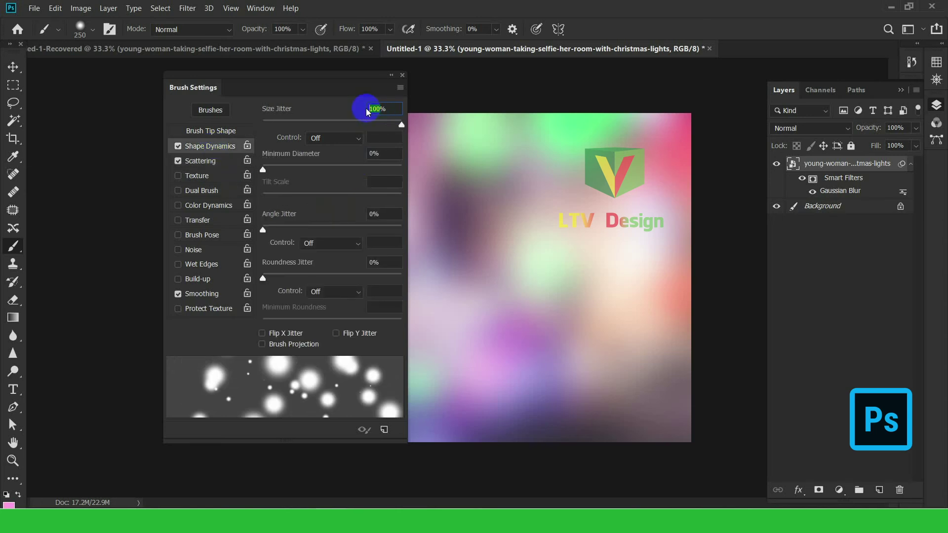
type("10")
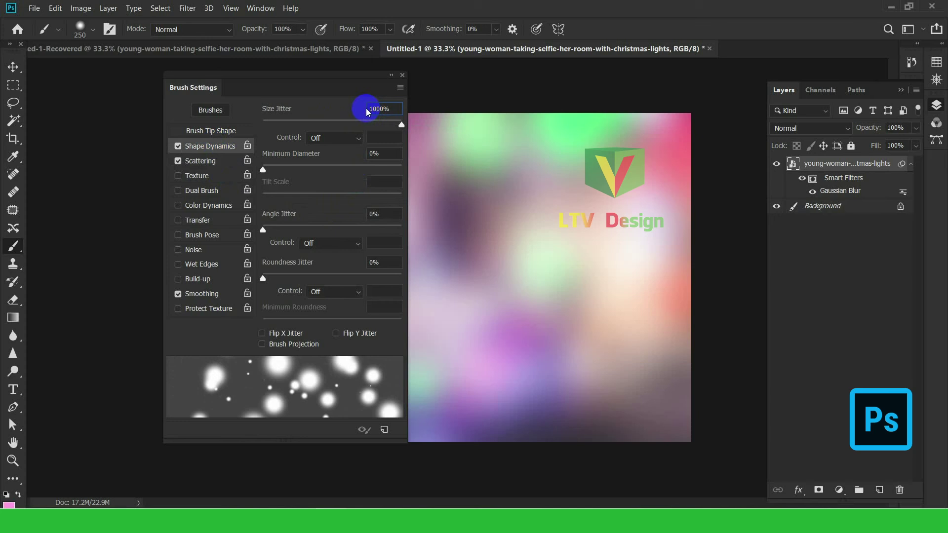
left_click(208, 162)
left_click(480, 205)
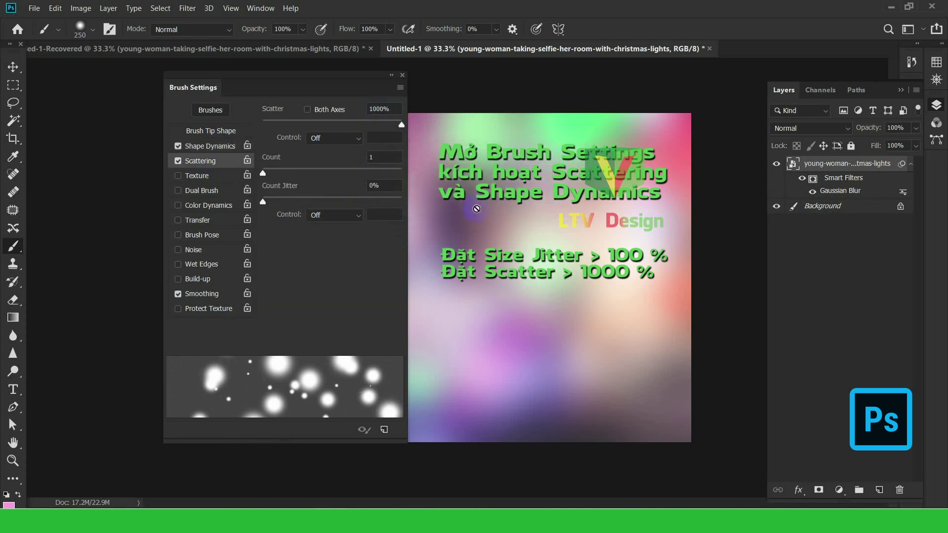
Recheck the brush's Shape Dynamics, re-enter its scatter as 1000% and close the brush settings
left_click(205, 146)
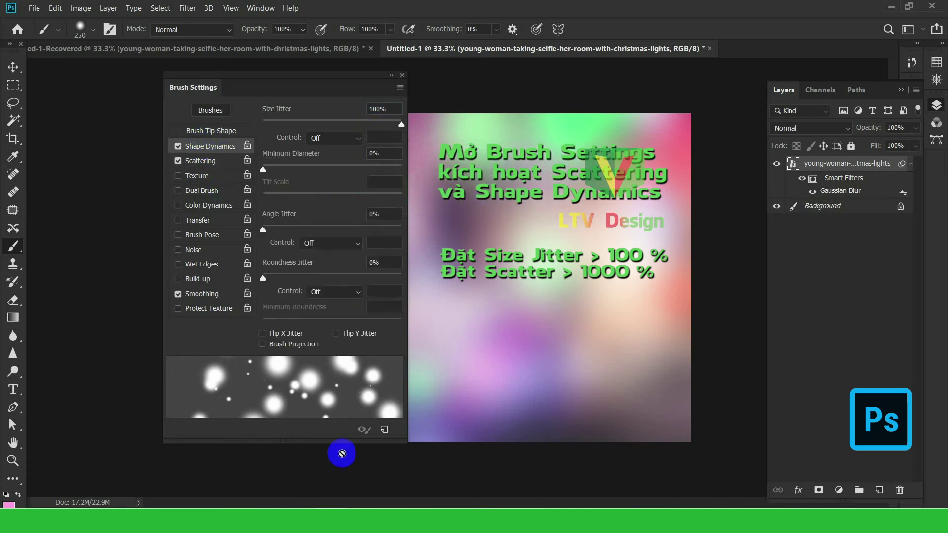
left_click(201, 161)
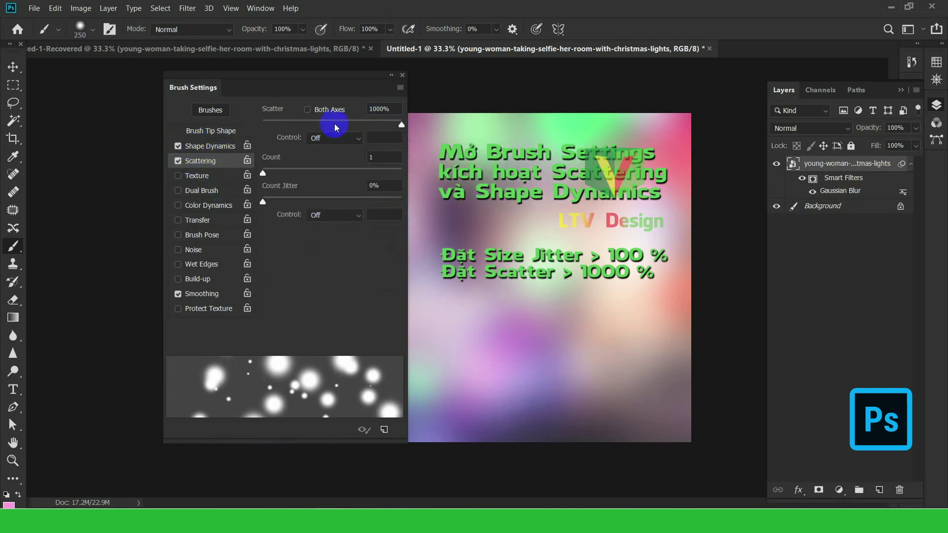
left_click_drag(386, 112, 355, 116)
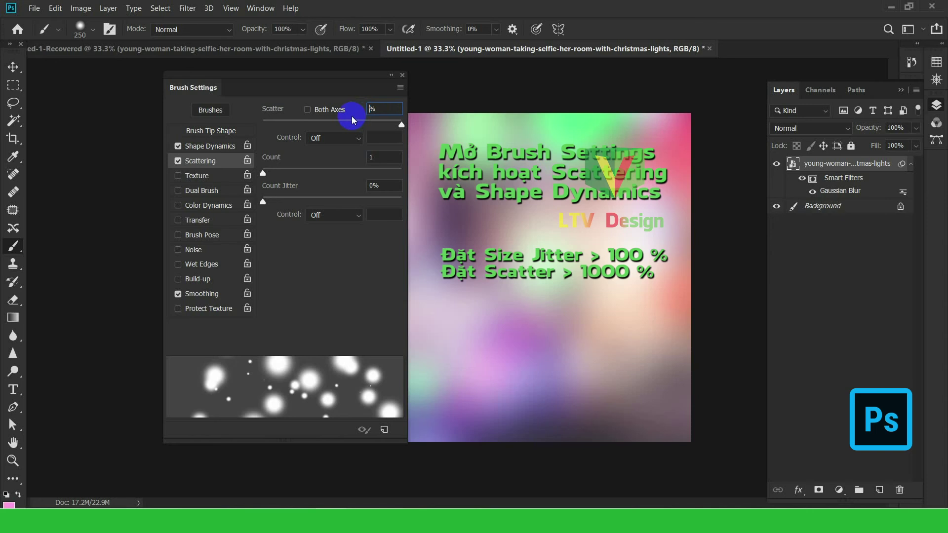
type("1000")
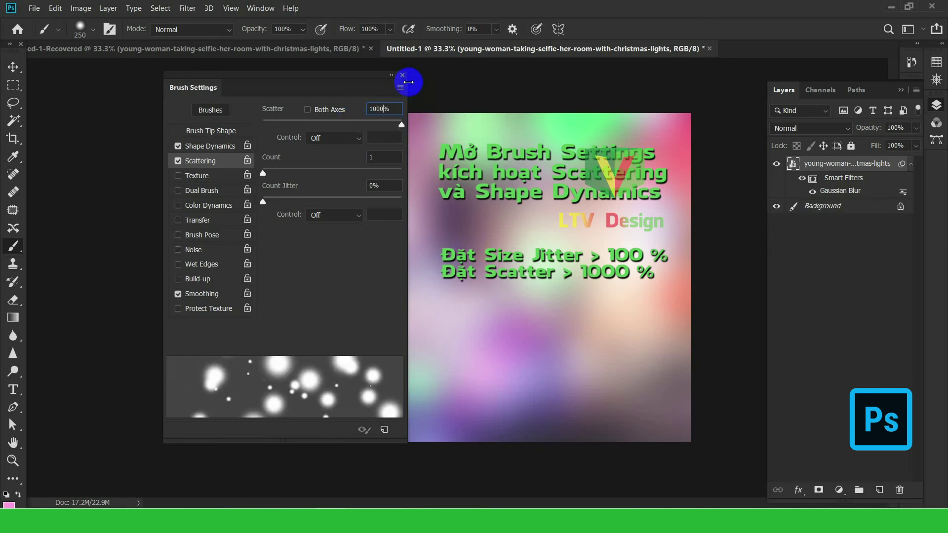
left_click(402, 76)
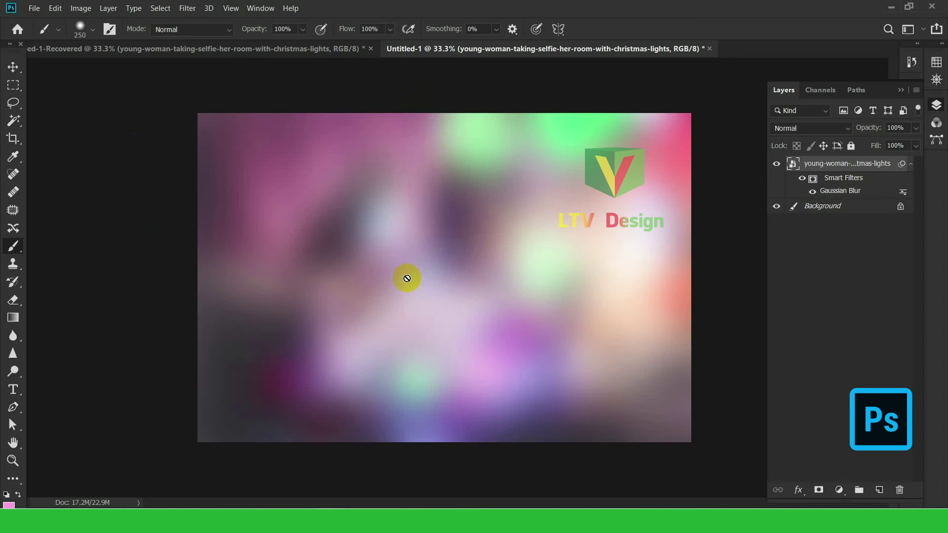
Add a new layer above the blurred photo with its blend mode set to Overlay
key("ctrl+shift+n")
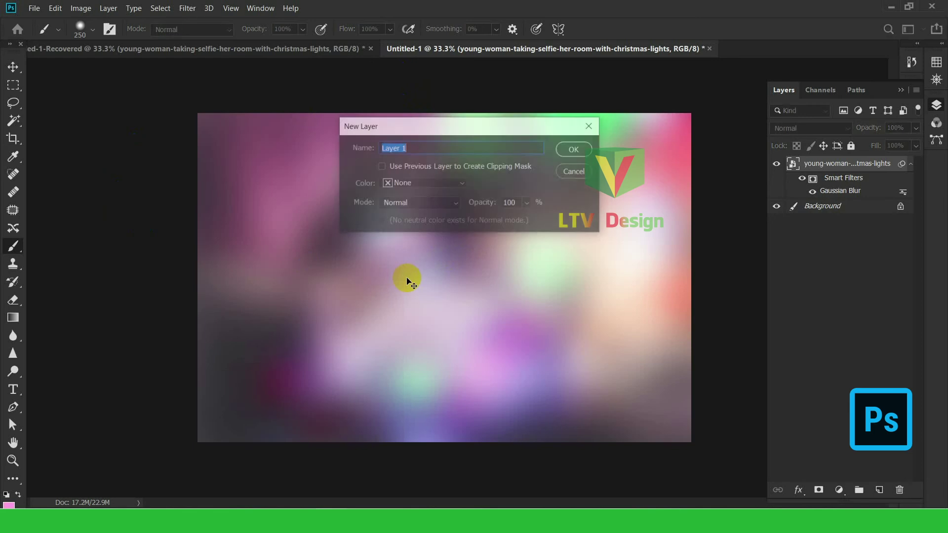
left_click(444, 203)
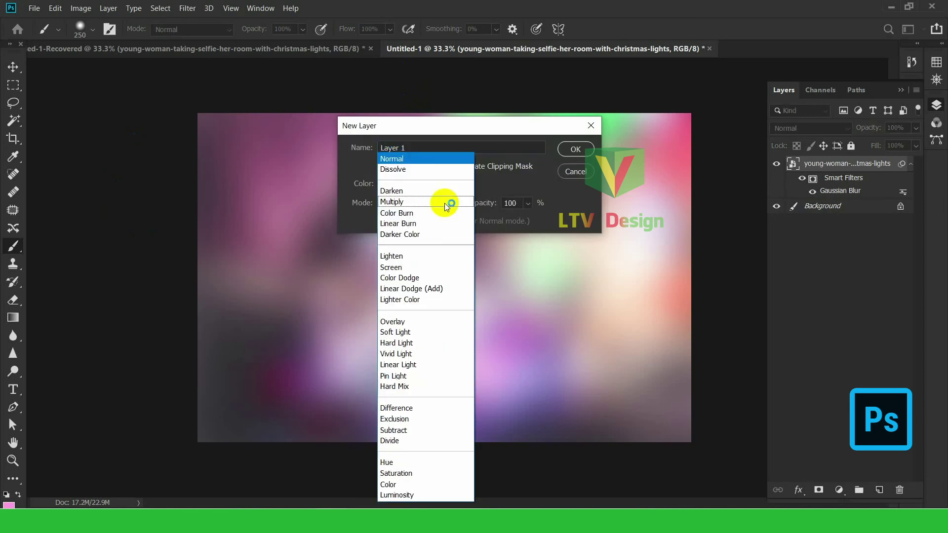
left_click(423, 322)
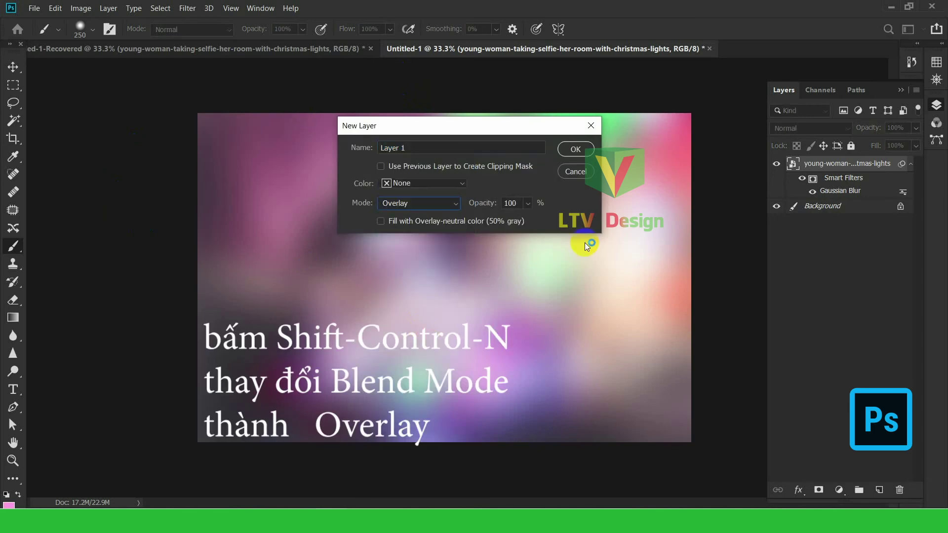
left_click(576, 150)
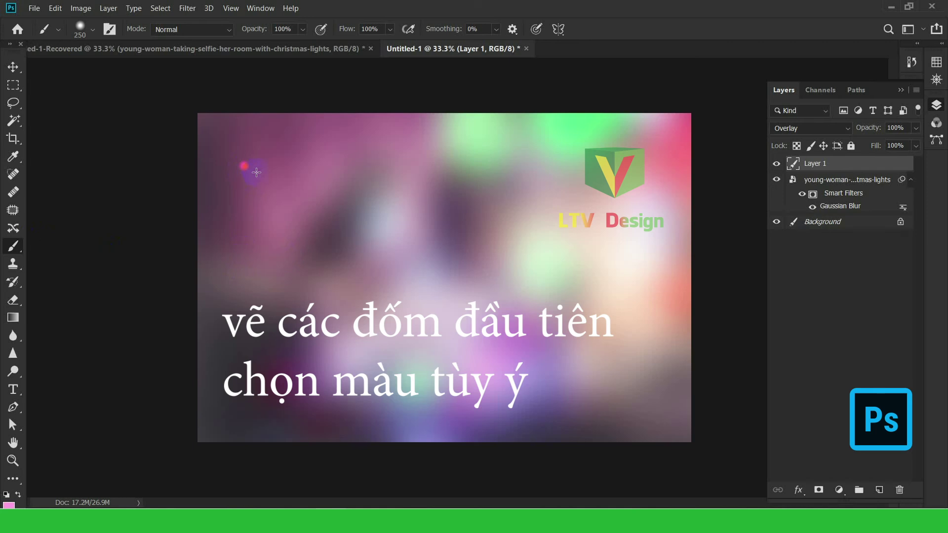
Paint scattered pink light dots on the new Overlay layer with single dabs and long strokes across most of the canvas
left_click(257, 170)
left_click(260, 200)
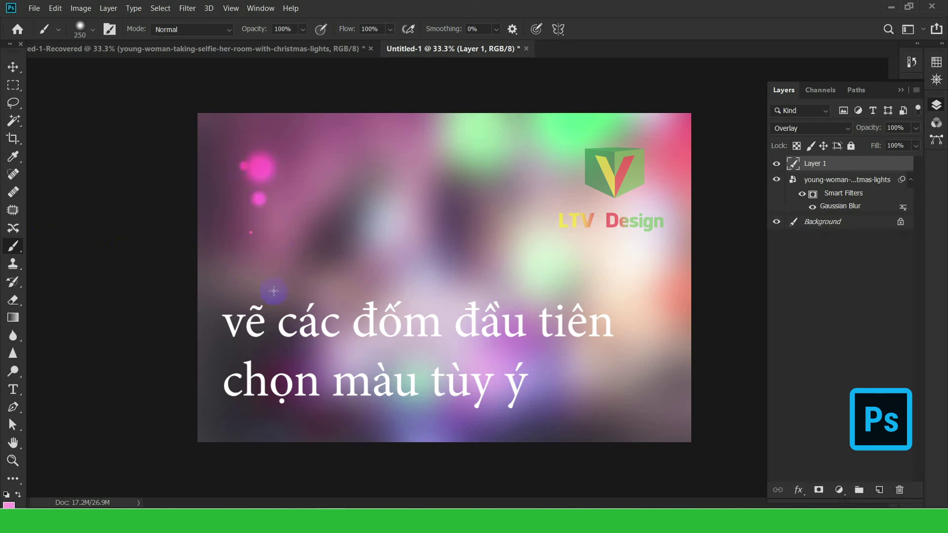
left_click(263, 257)
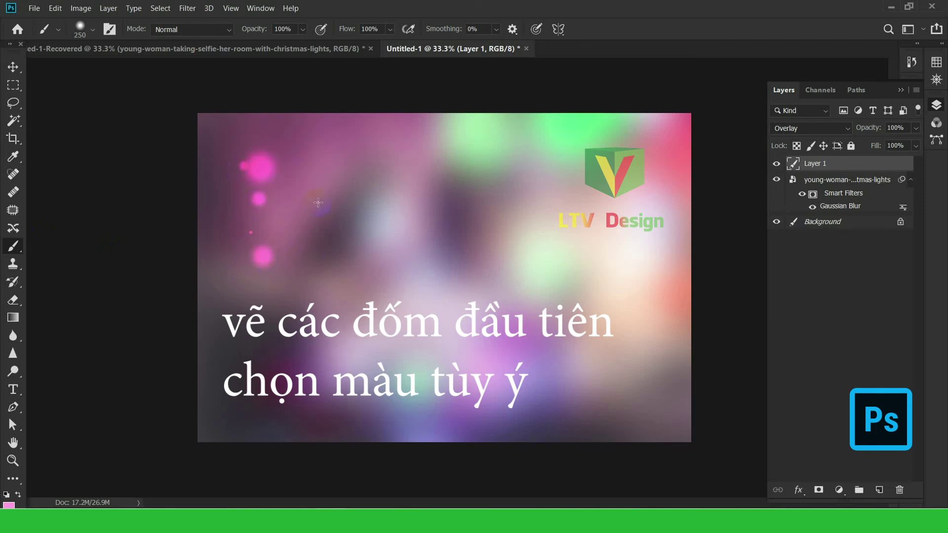
left_click(357, 145)
left_click(470, 142)
left_click(511, 140)
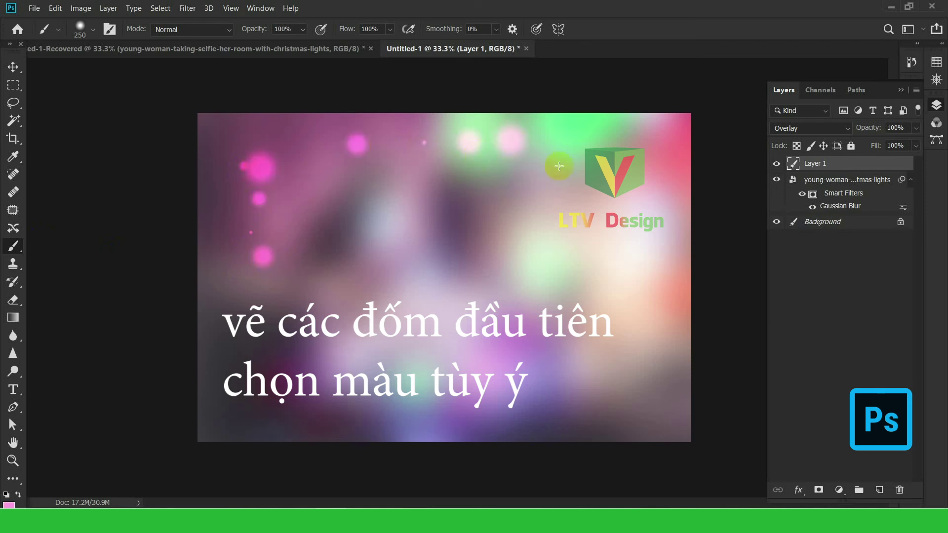
left_click(653, 154)
left_click(306, 188)
mouse_move(320, 191)
left_mouse_down()
mouse_move(449, 208)
mouse_move(445, 234)
mouse_move(374, 272)
mouse_move(300, 292)
mouse_move(384, 316)
mouse_move(508, 290)
mouse_move(603, 291)
left_mouse_up()
left_click_drag(578, 242, 568, 316)
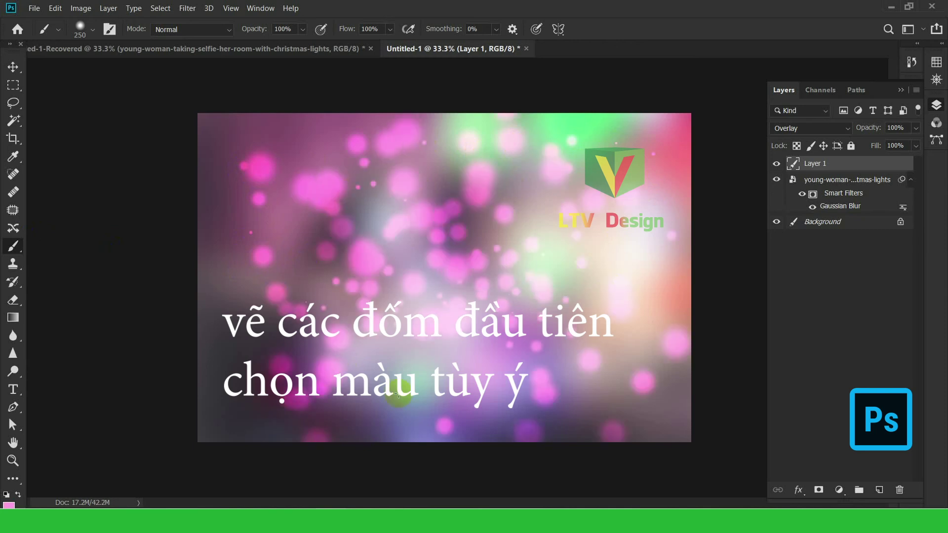
left_click_drag(229, 398, 306, 350)
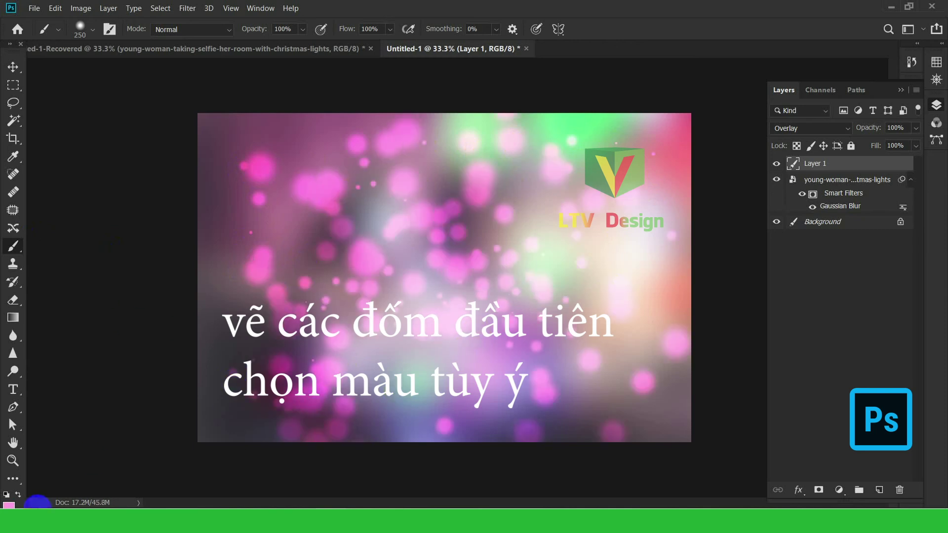
Change the foreground colour to bright yellow and paint scattered yellow dots among the pink ones, mainly across the upper canvas
left_click(8, 505)
left_click_drag(568, 228, 594, 216)
left_click(816, 200)
mouse_move(236, 154)
left_mouse_down()
mouse_move(387, 248)
mouse_move(405, 226)
mouse_move(527, 263)
left_mouse_up()
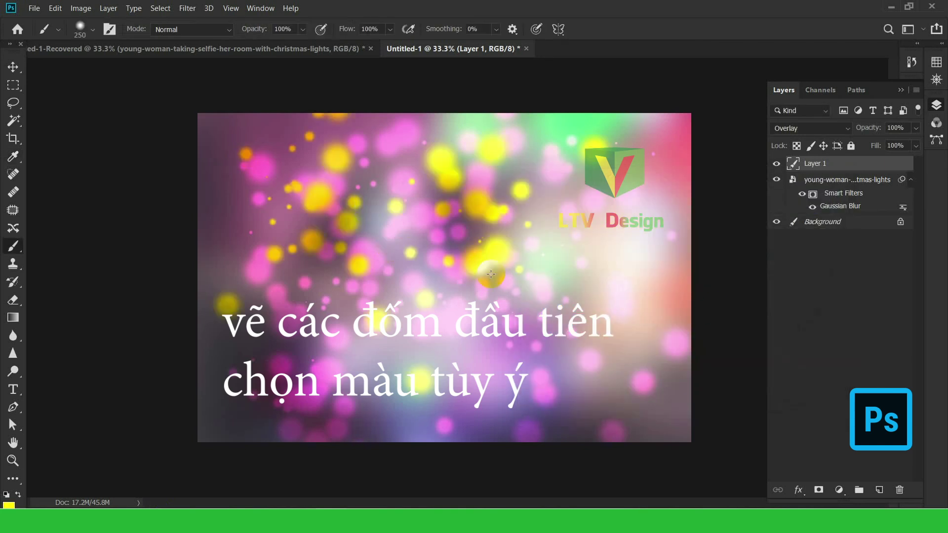
Add a second paint layer above the small dots with its blend mode set to Overlay
key("ctrl+shift+n")
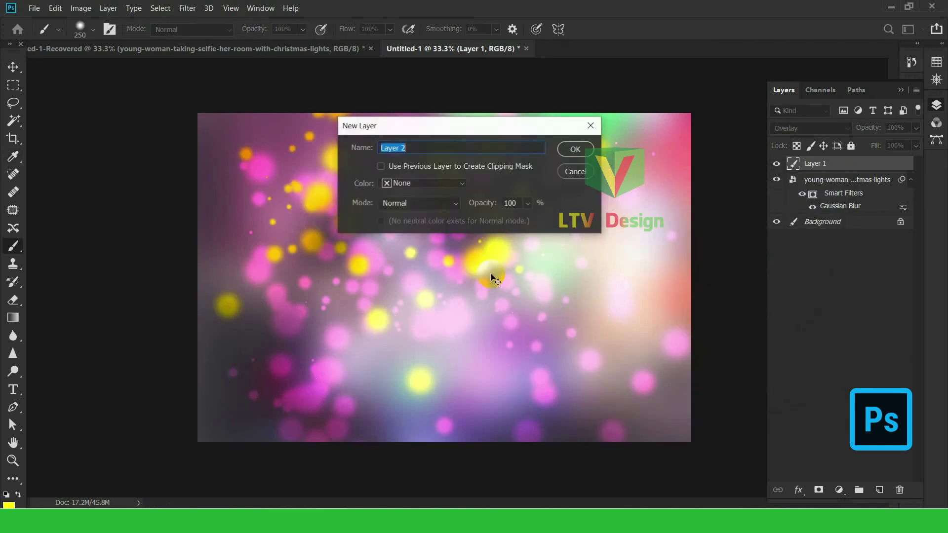
left_click(436, 209)
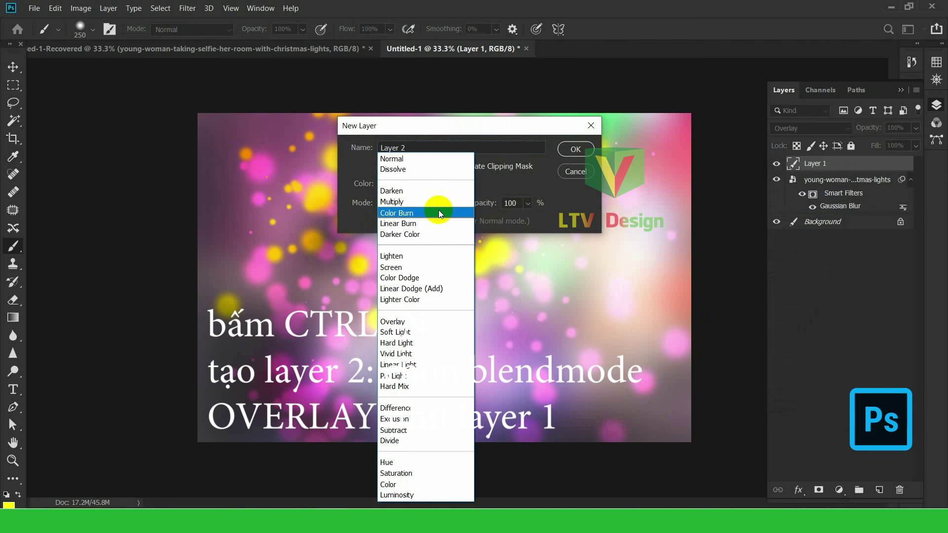
left_click(418, 319)
left_click(576, 150)
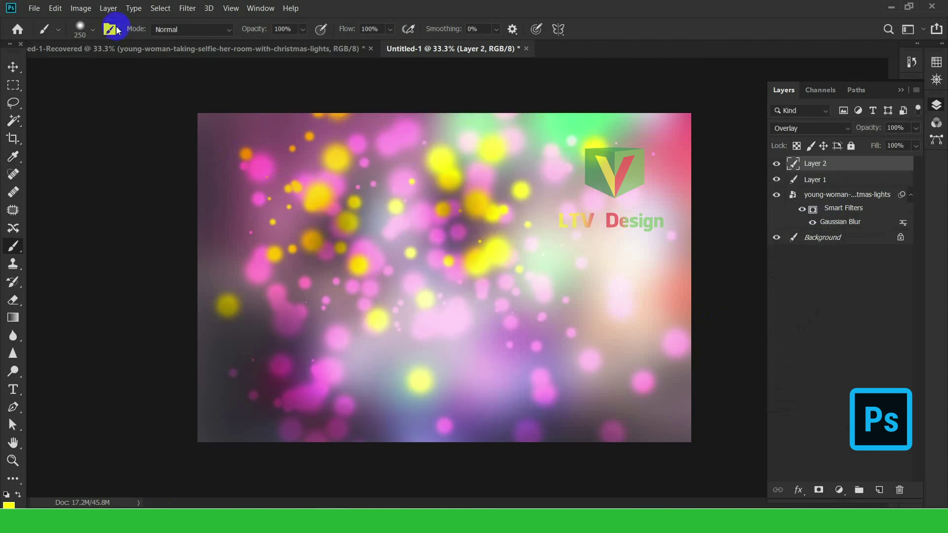
Set the Soft Round brush to 450 px size and 65% hardness
left_click(79, 28)
left_click(100, 57)
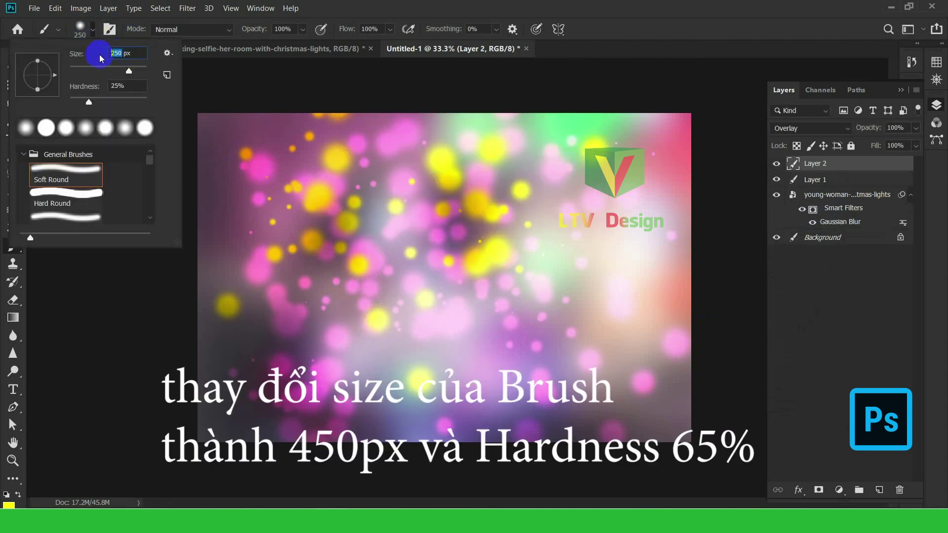
type("450")
left_click(121, 86)
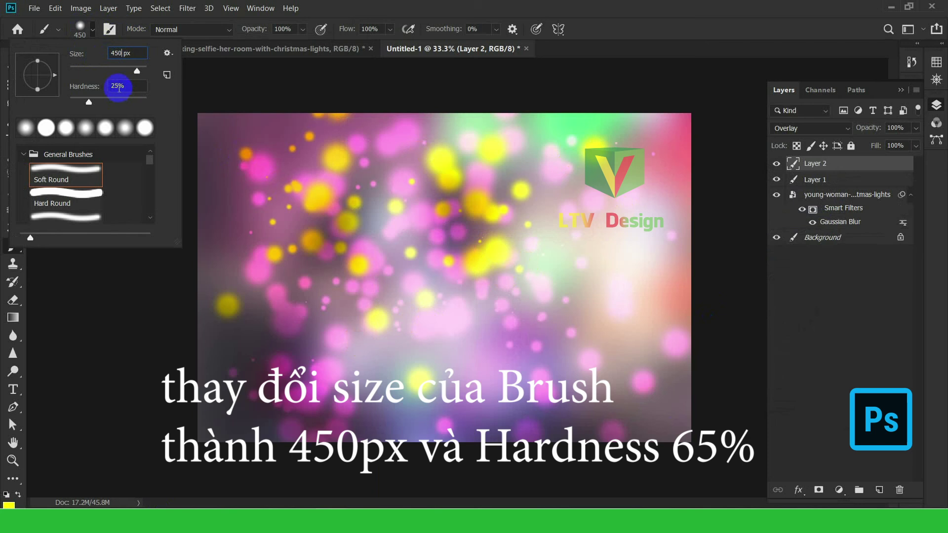
type("65")
key("Return")
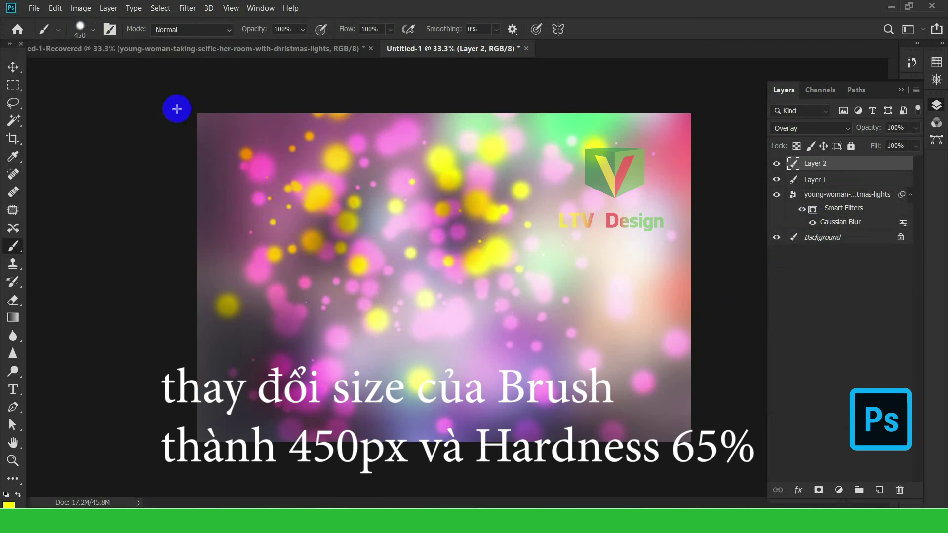
Paint larger, crisper yellow light circles spread over the canvas on the second Overlay layer
left_click(224, 127)
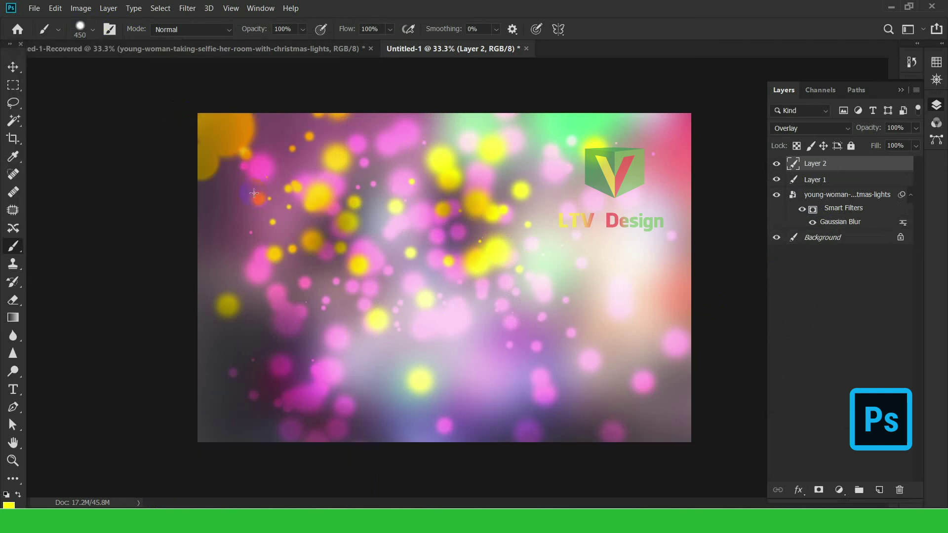
left_click(275, 221)
left_click(488, 250)
left_click(526, 328)
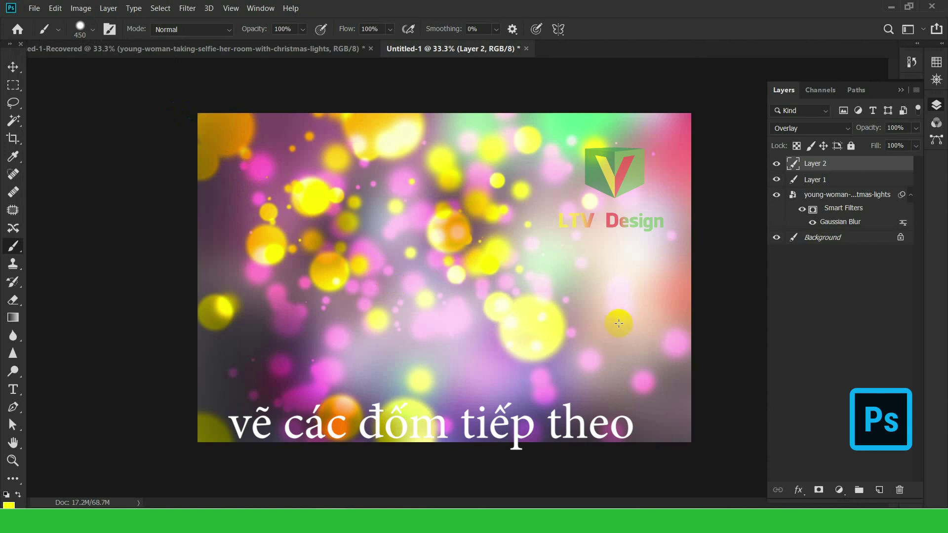
left_click(610, 254)
left_click(639, 395)
left_click(388, 325)
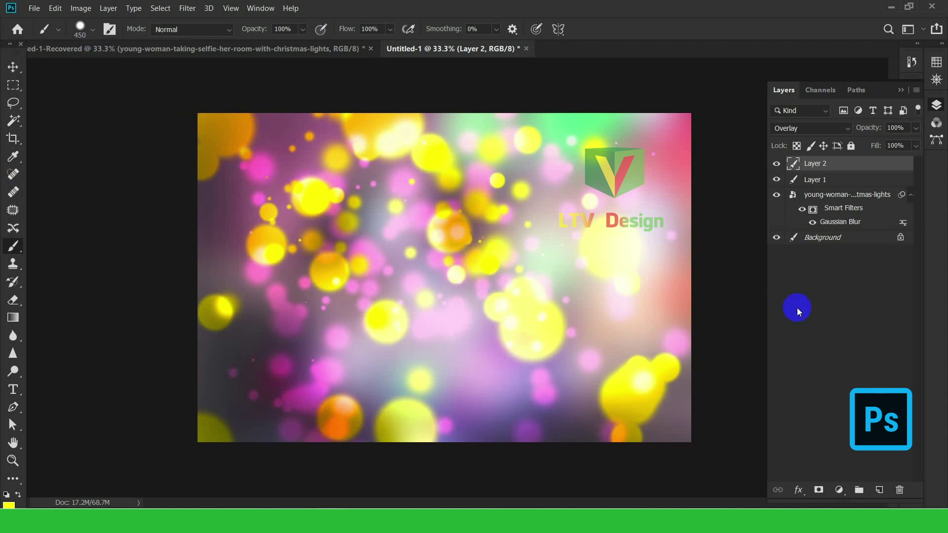
Add a third paint layer on top of the stack with its blend mode set to Overlay
key("ctrl+shift+n")
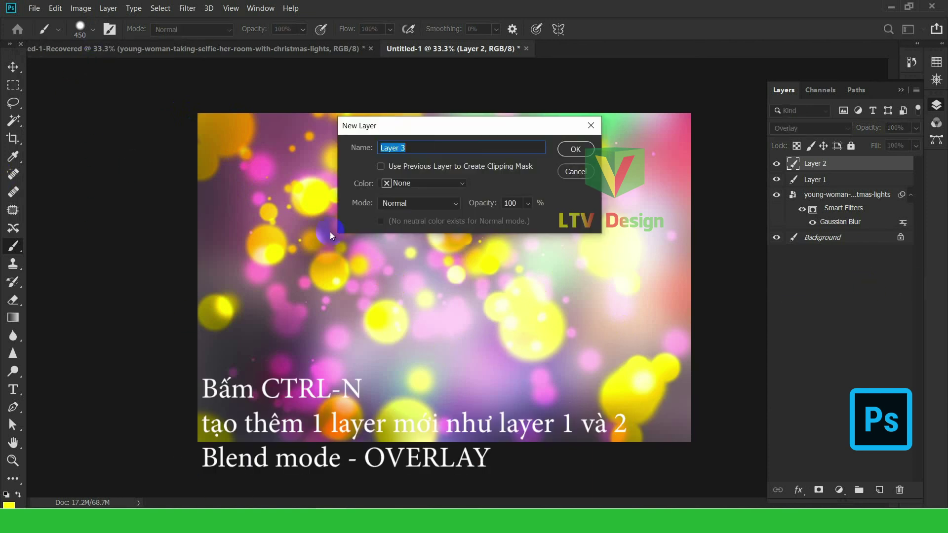
left_click(414, 207)
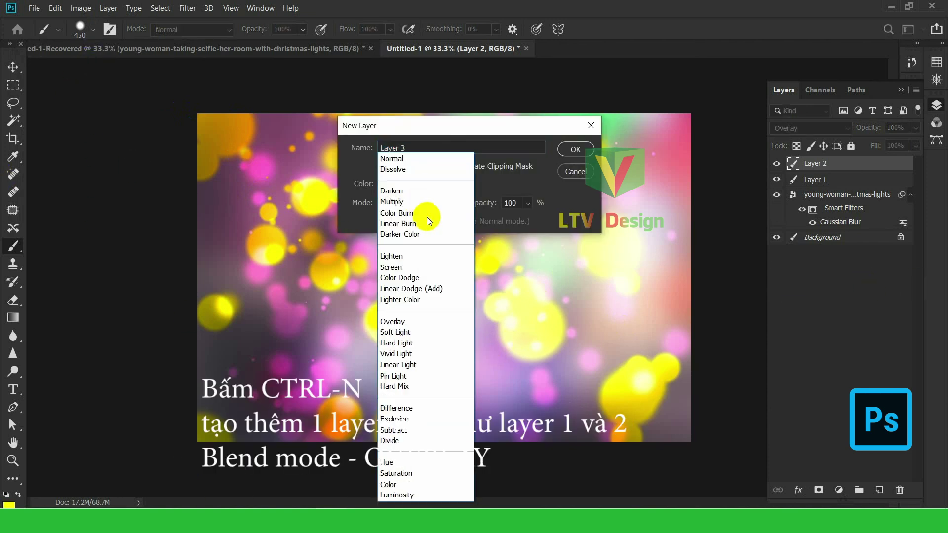
left_click(417, 320)
left_click(584, 151)
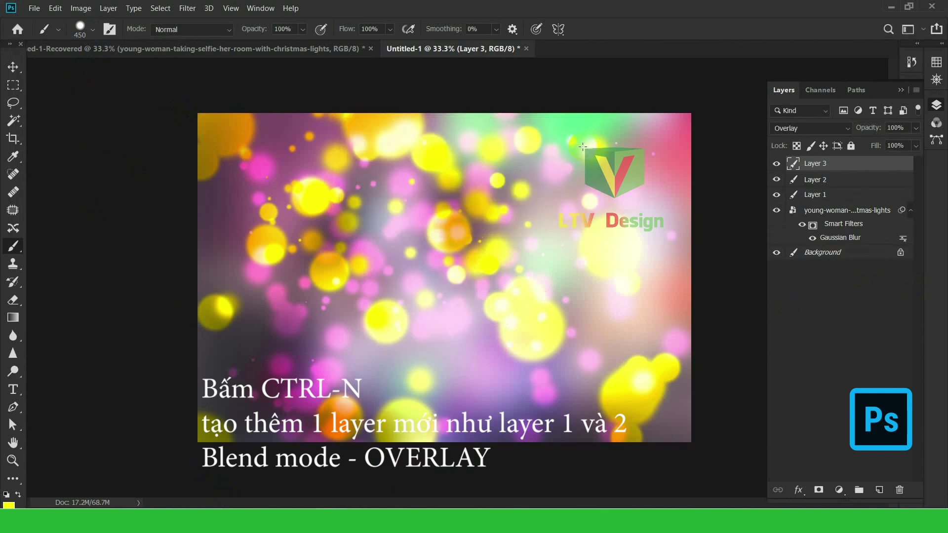
Set the Soft Round brush to 600 px size and 95% hardness
left_click(87, 89)
left_click(88, 34)
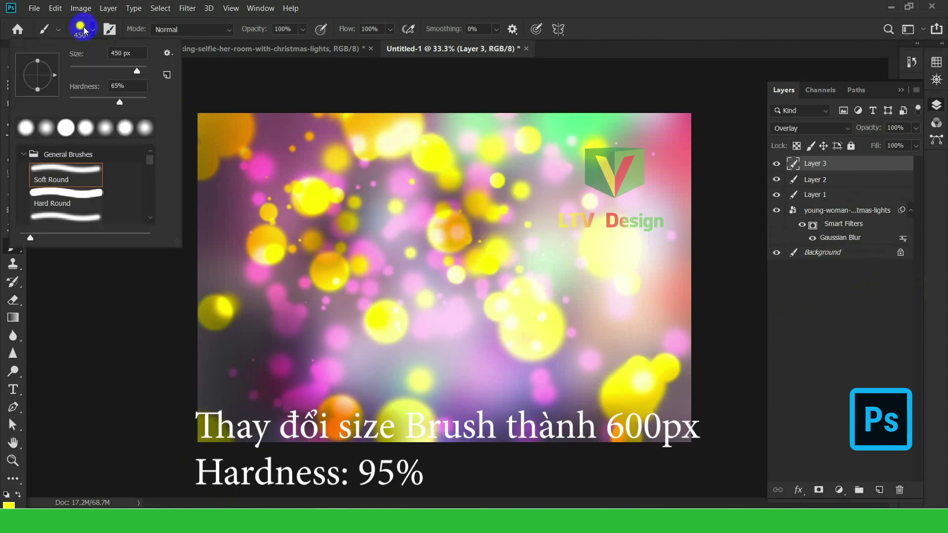
left_click(120, 53)
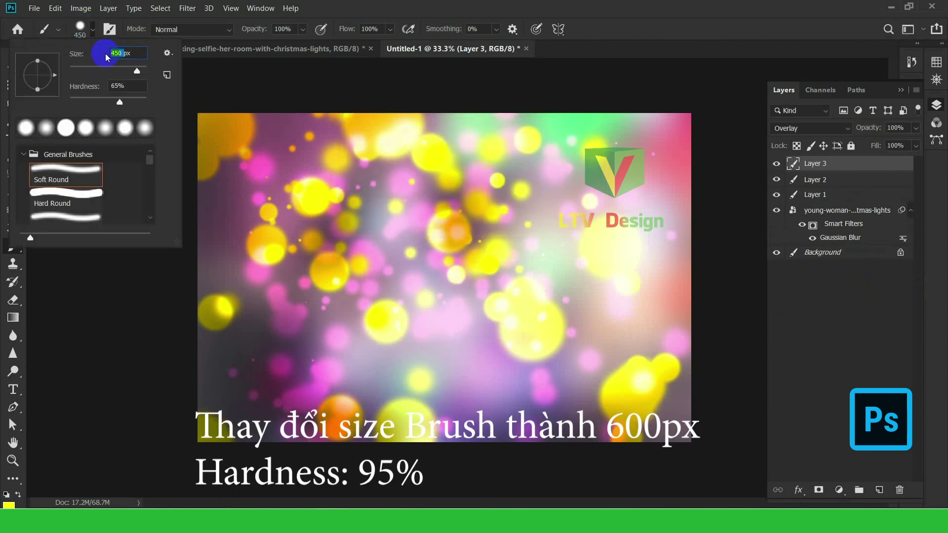
type("600")
left_click(116, 85)
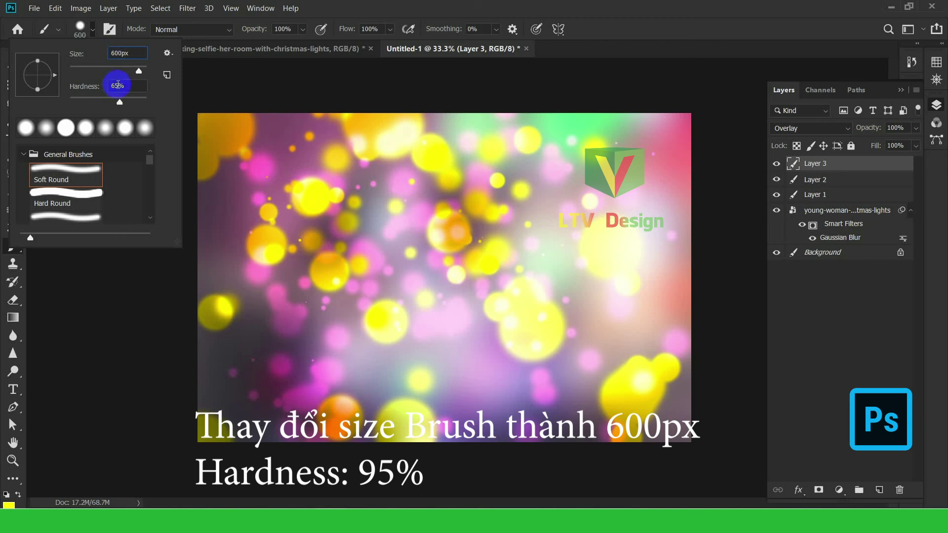
type("95")
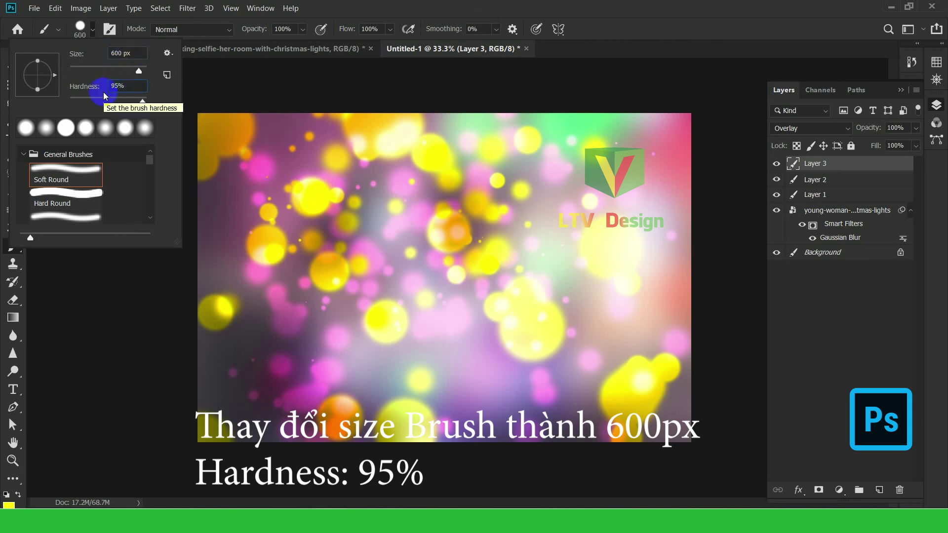
Paint large, crisp yellow light circles of varied size across the whole canvas on the third Overlay layer
key("Return")
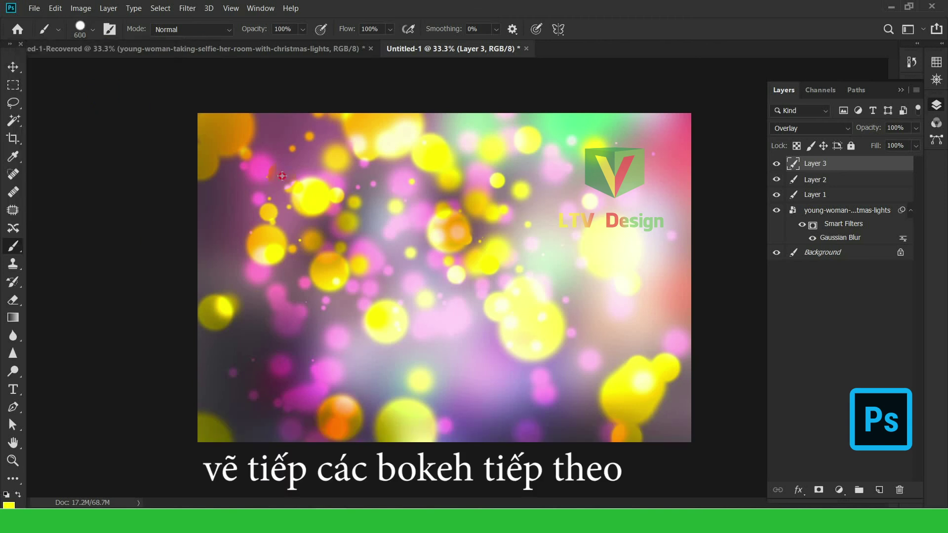
left_click_drag(337, 191, 491, 351)
mouse_move(437, 262)
left_mouse_down()
mouse_move(484, 319)
mouse_move(580, 335)
mouse_move(613, 365)
left_mouse_up()
left_click(332, 368)
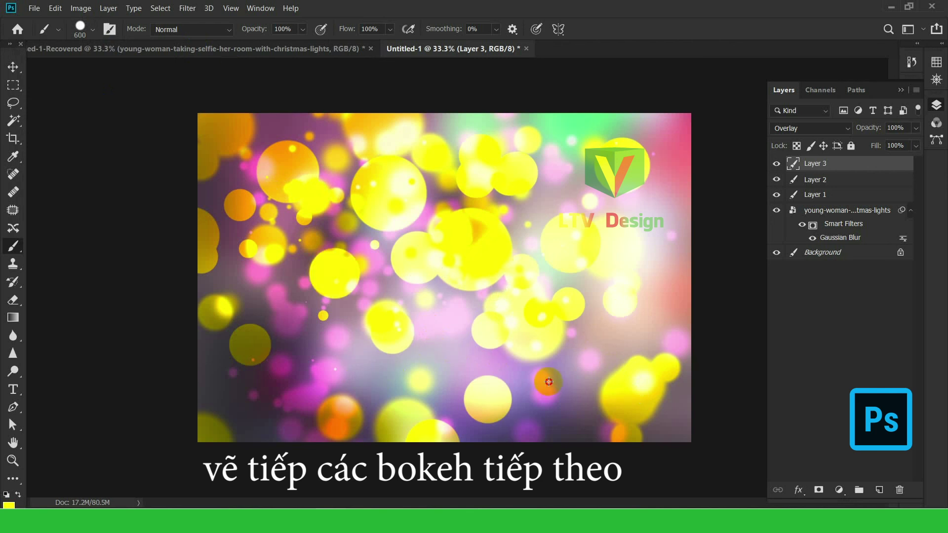
left_click(549, 380)
left_click(551, 179)
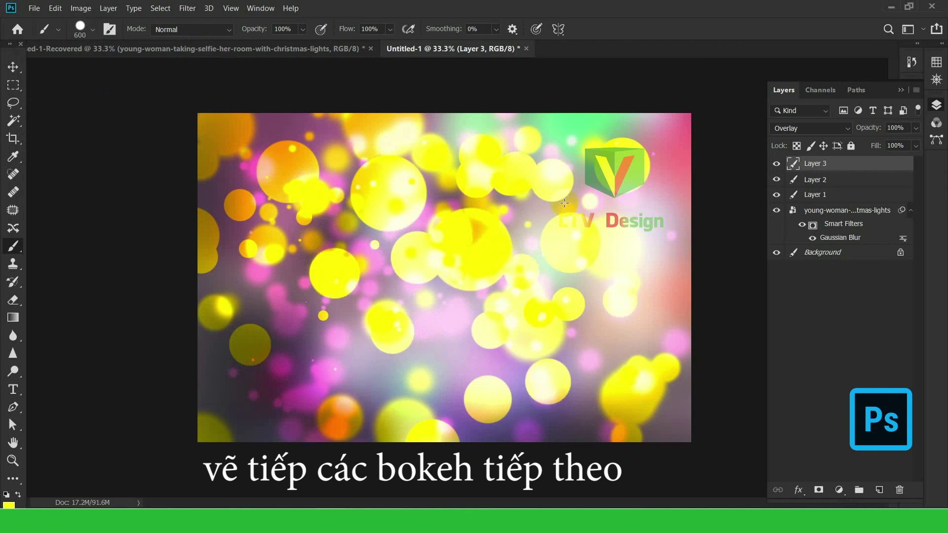
mouse_move(637, 304)
left_mouse_down()
mouse_move(650, 331)
mouse_move(645, 370)
left_mouse_up()
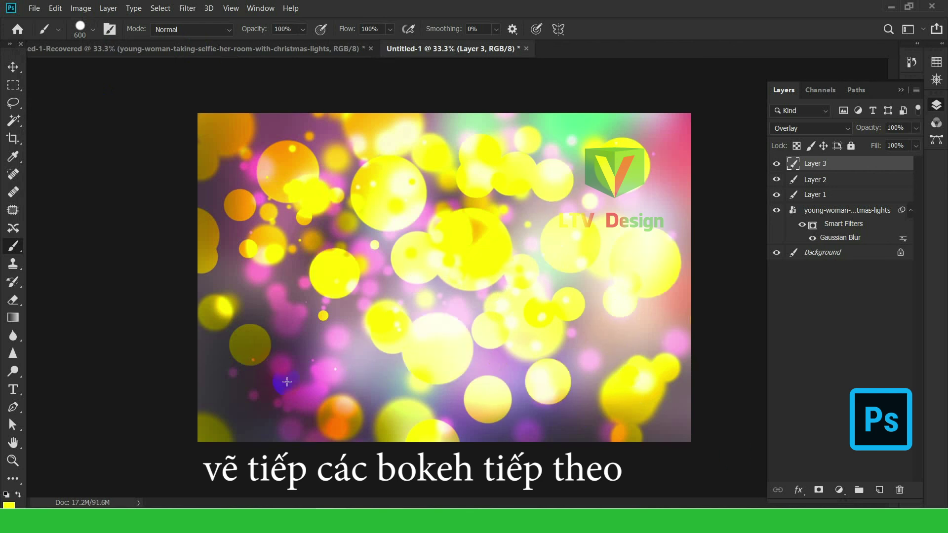
left_click_drag(271, 404, 339, 418)
left_click(339, 418)
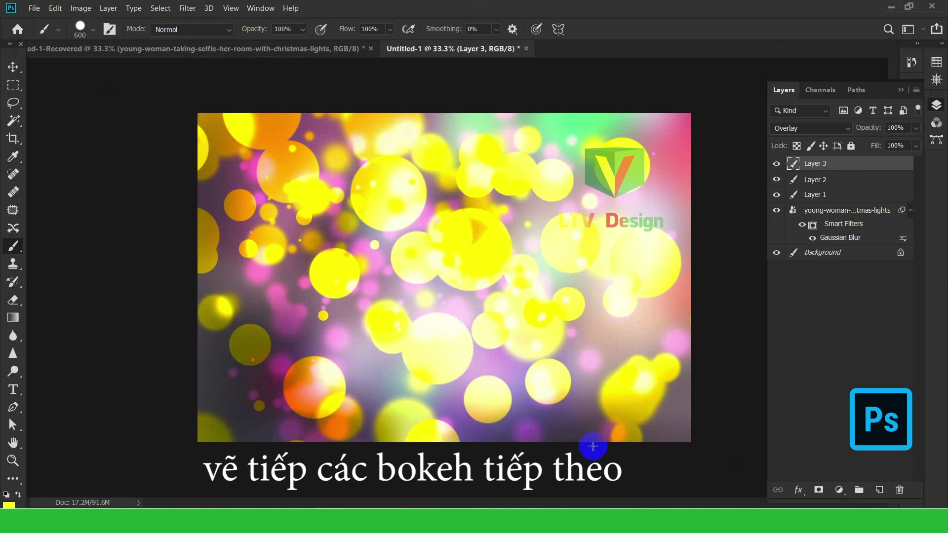
left_click(596, 354)
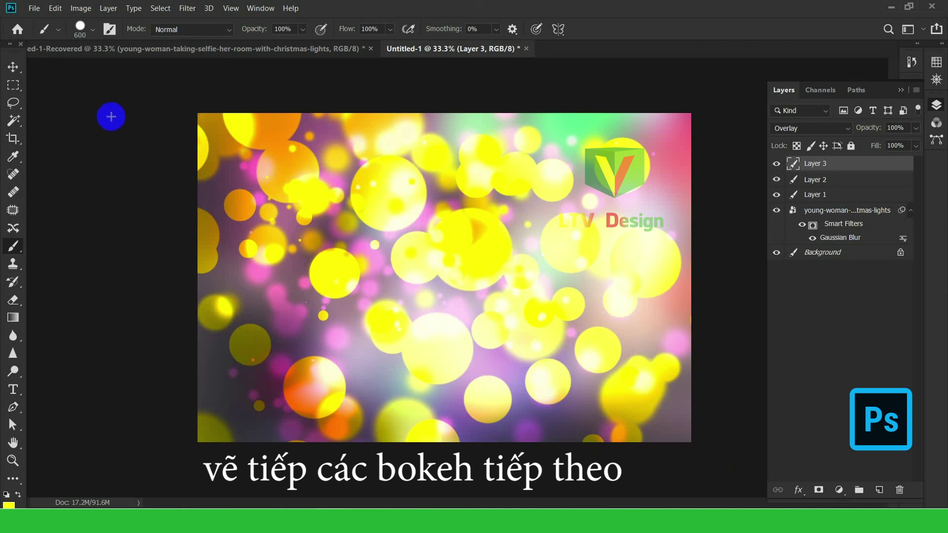
left_click(266, 141)
Change the foreground color to cyan and paint two large circles on Layer 3, near the upper center and lower left of the photo
left_click(7, 504)
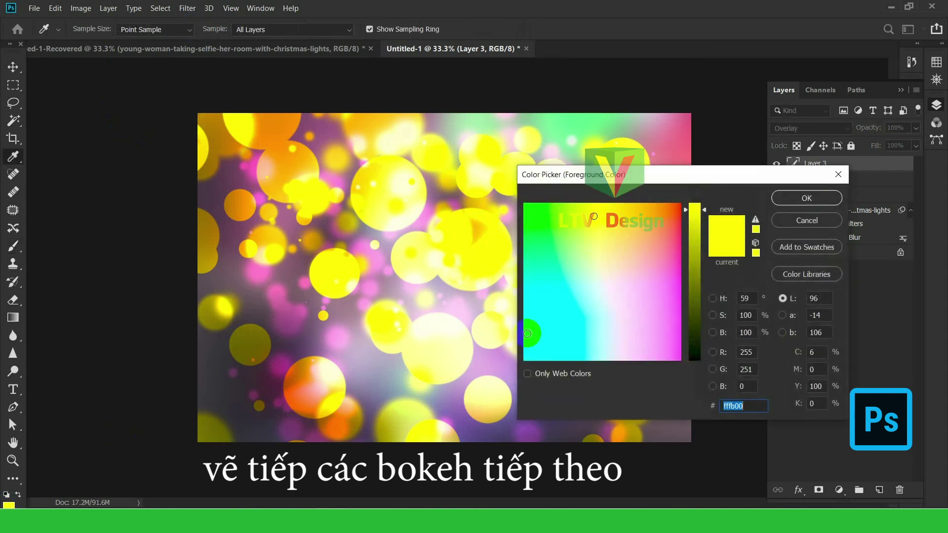
left_click(542, 324)
left_click(807, 196)
left_click(496, 190)
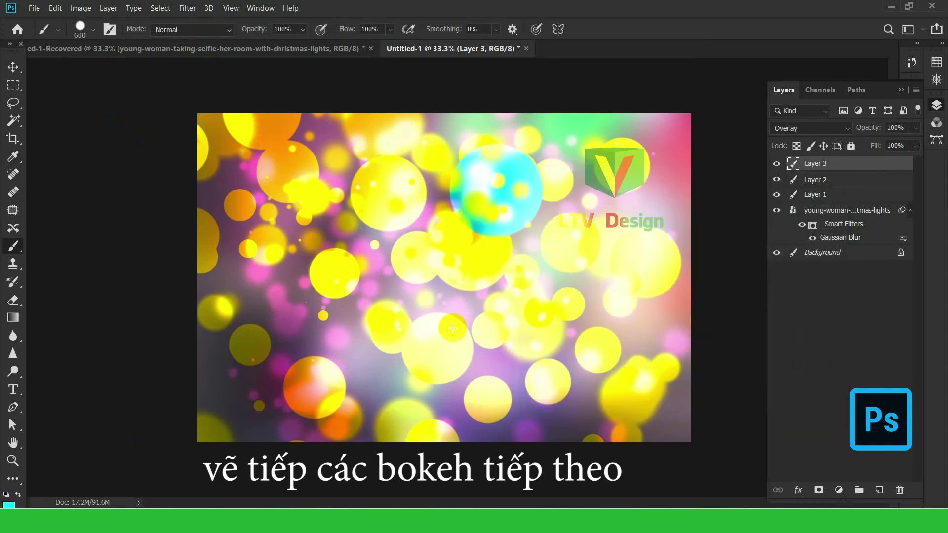
left_click(311, 342)
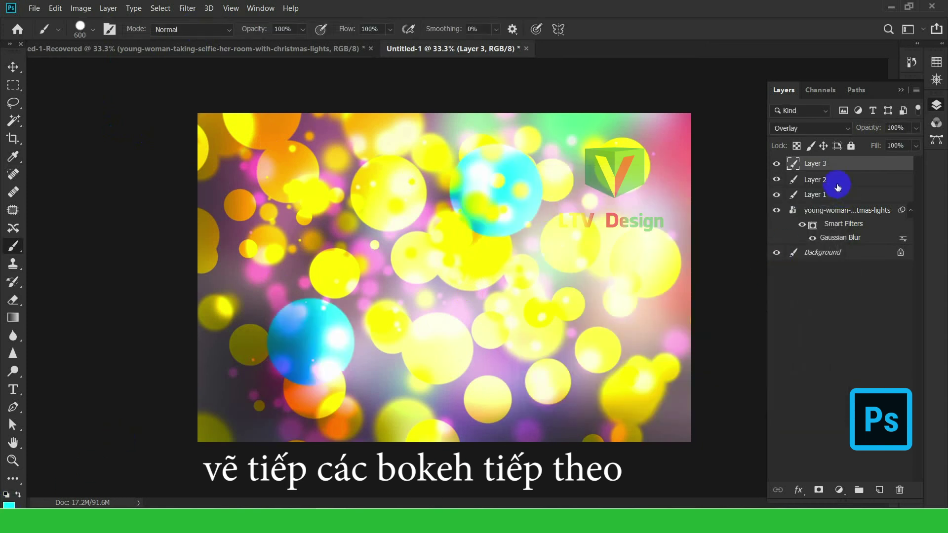
Paint one cyan circle at the photo's left on Layer 2 and scatter cyan circles of varied size on Layer 1
left_click(820, 179)
left_click(253, 278)
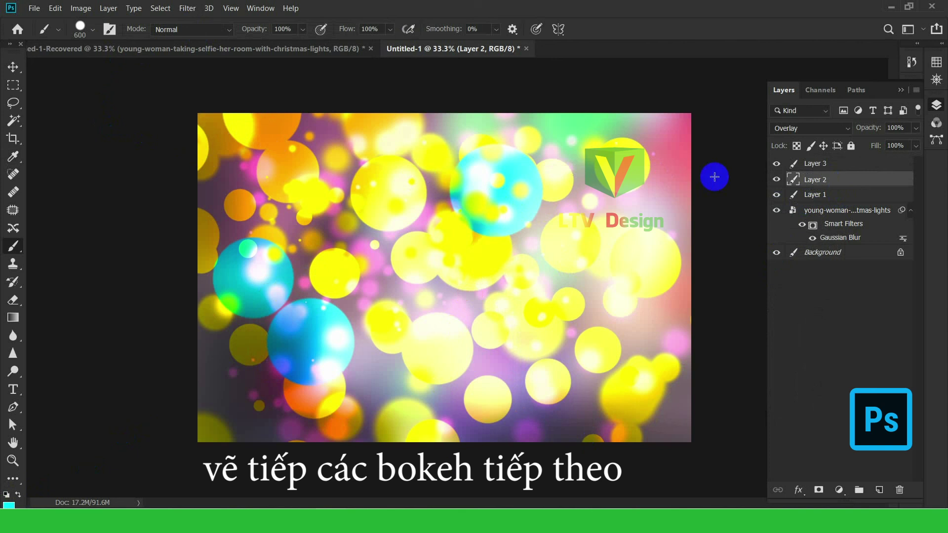
left_click(815, 195)
left_click(388, 362)
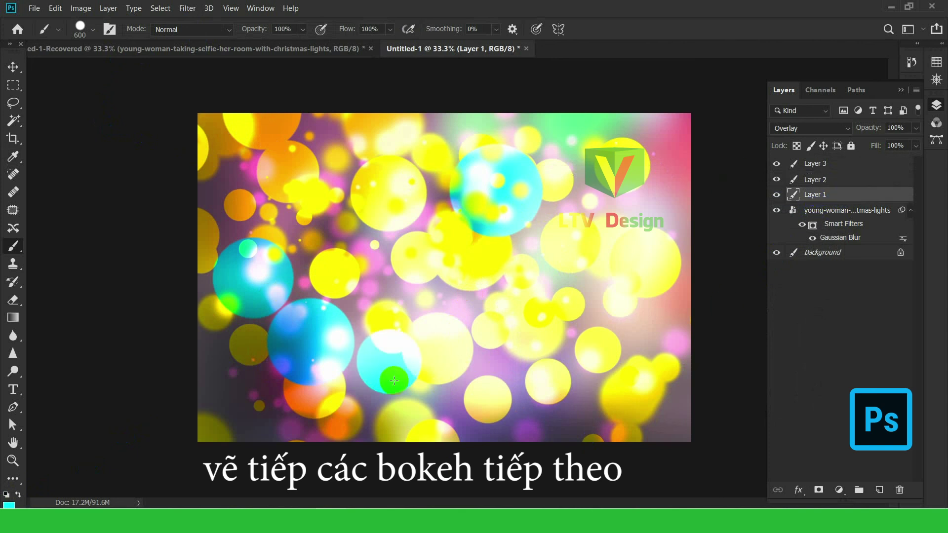
left_click(467, 378)
left_click(541, 384)
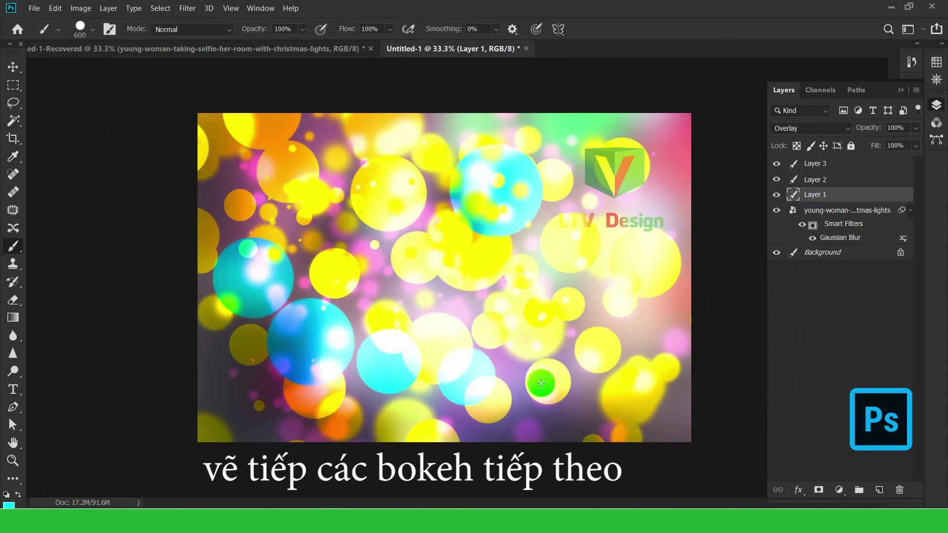
left_click(644, 336)
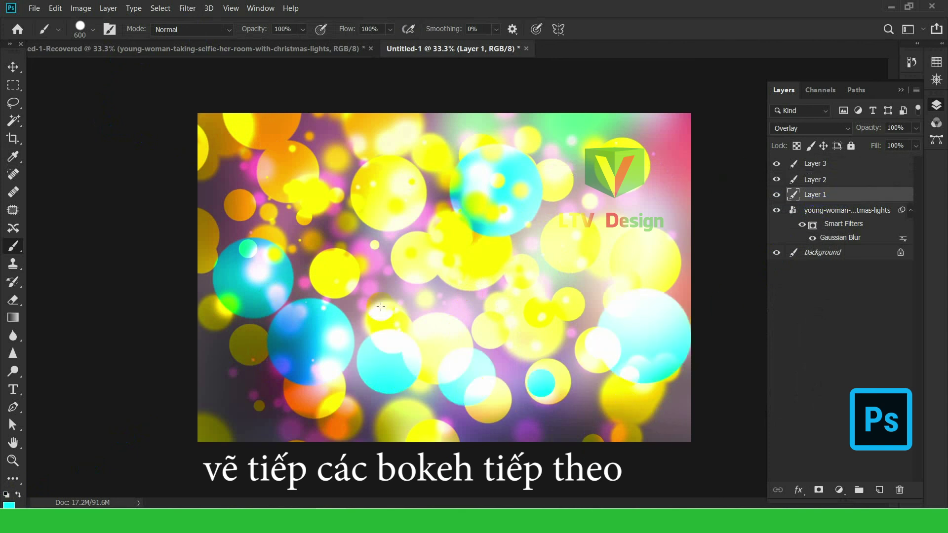
left_click(340, 162)
left_click(588, 140)
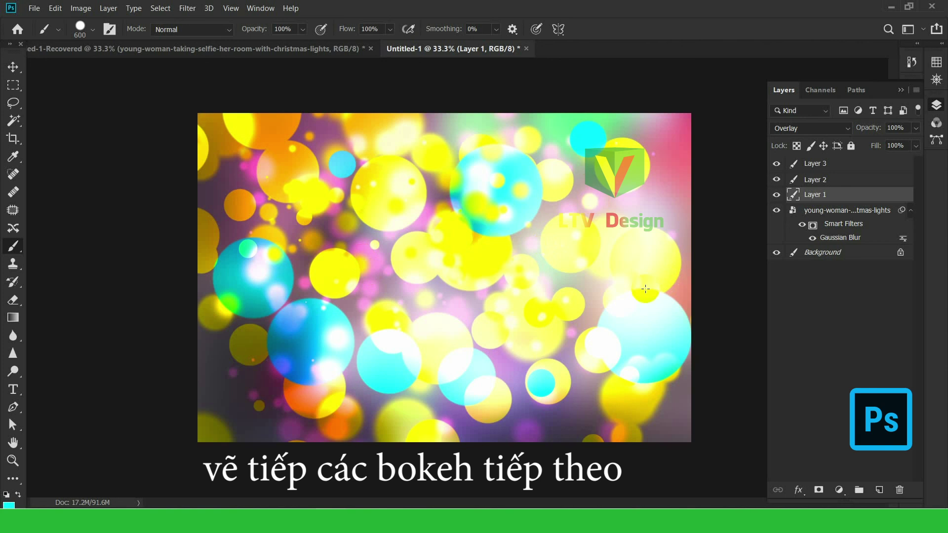
Add a Curves adjustment layer above Layer 3 in Normal mode at 100% opacity
left_click(810, 162)
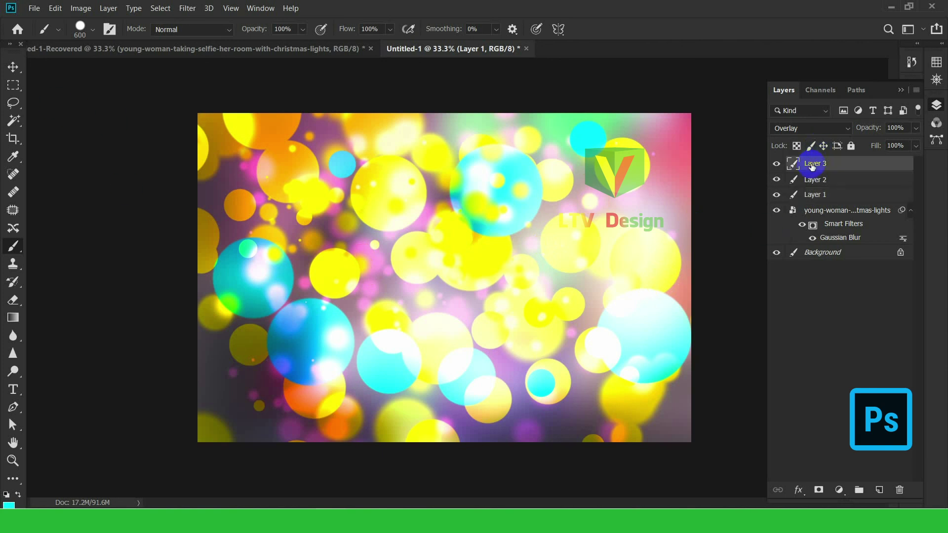
left_click(101, 9)
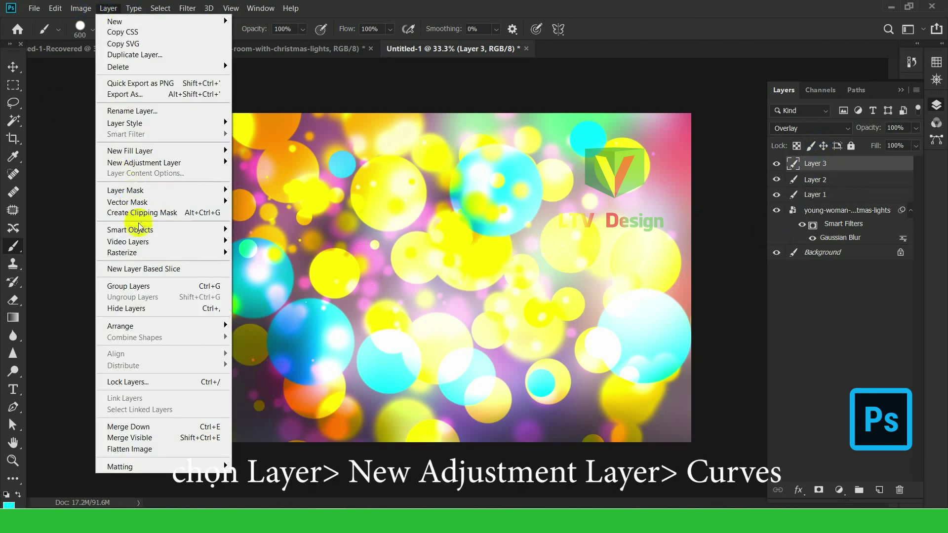
mouse_move(143, 164)
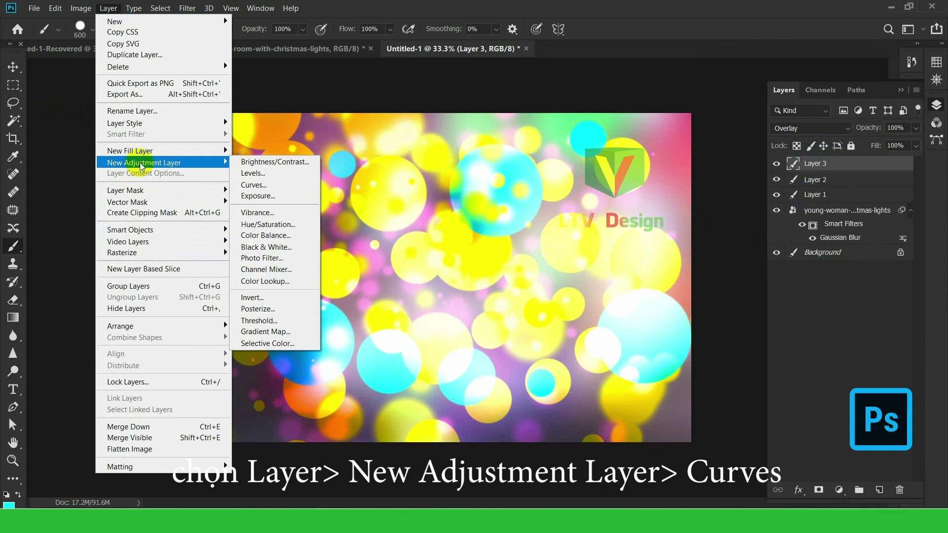
left_click(255, 186)
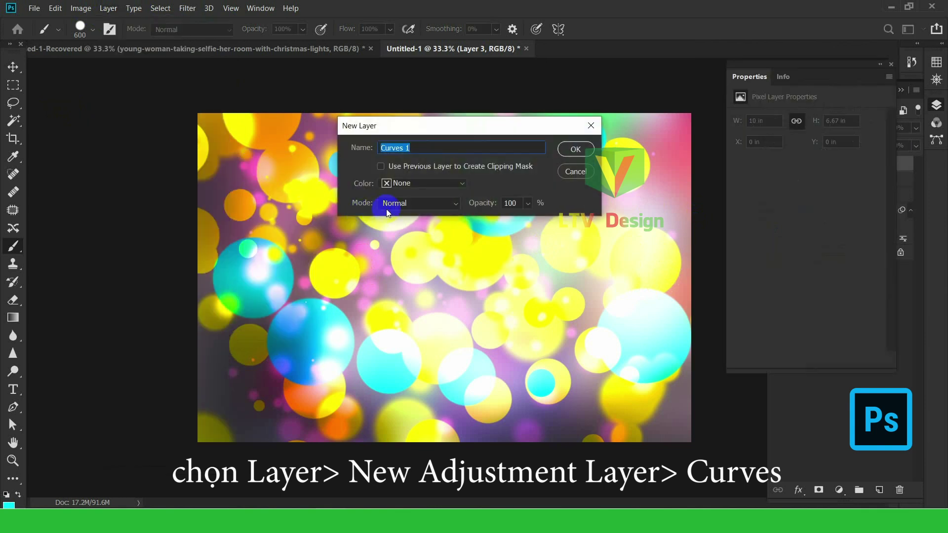
left_click(576, 150)
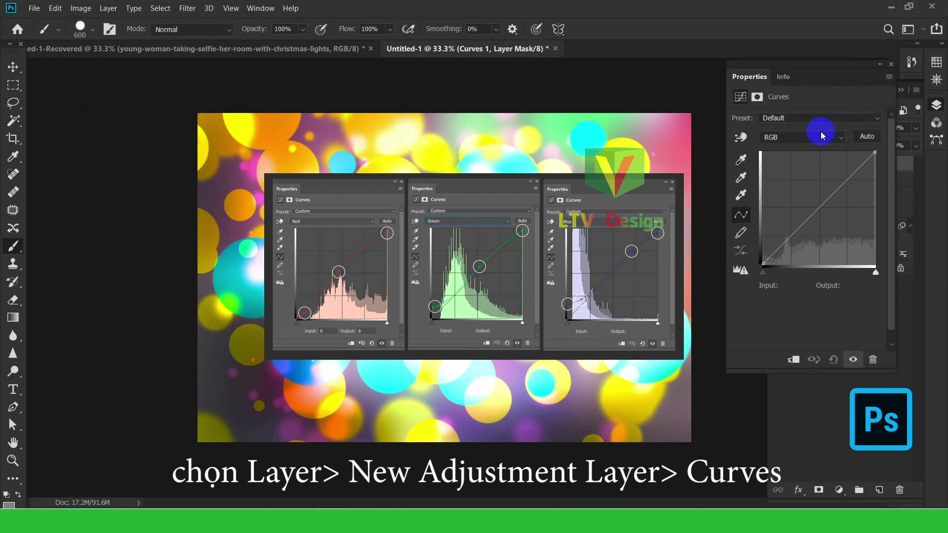
Use the Custom curves preset and bend the Red channel, lowering the shadows slightly and placing a midtone point at input 134, output 147
left_click(821, 131)
left_click(815, 149)
left_click(815, 121)
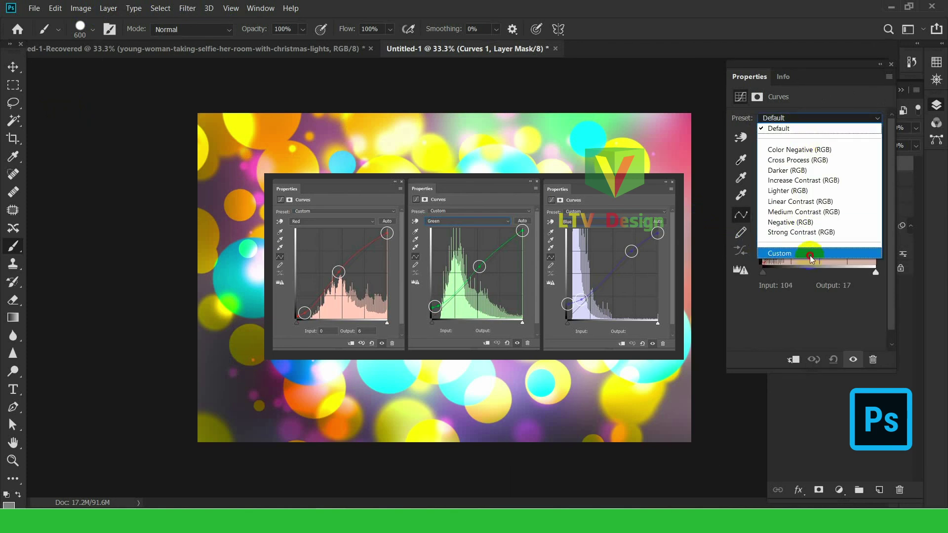
left_click(810, 256)
left_click(820, 140)
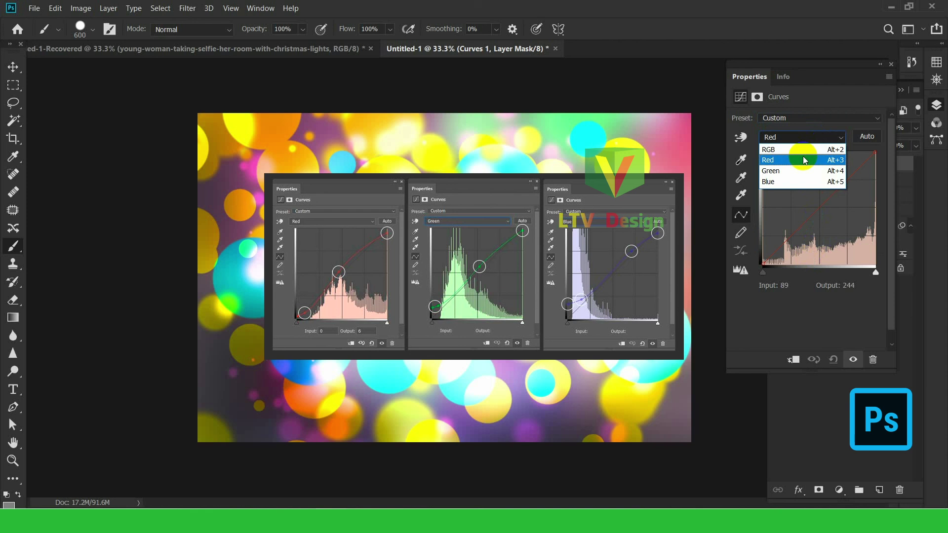
left_click(805, 160)
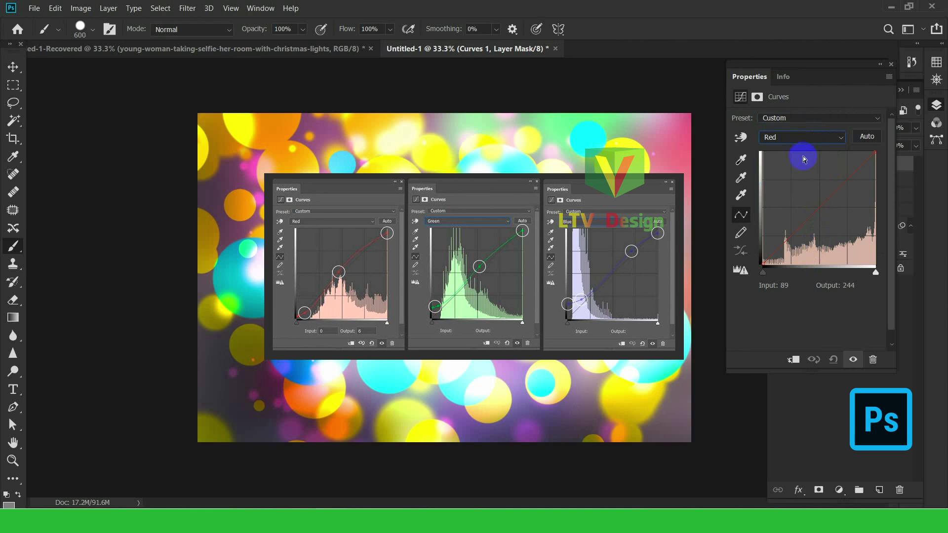
left_click(768, 260)
left_click_drag(769, 258, 770, 256)
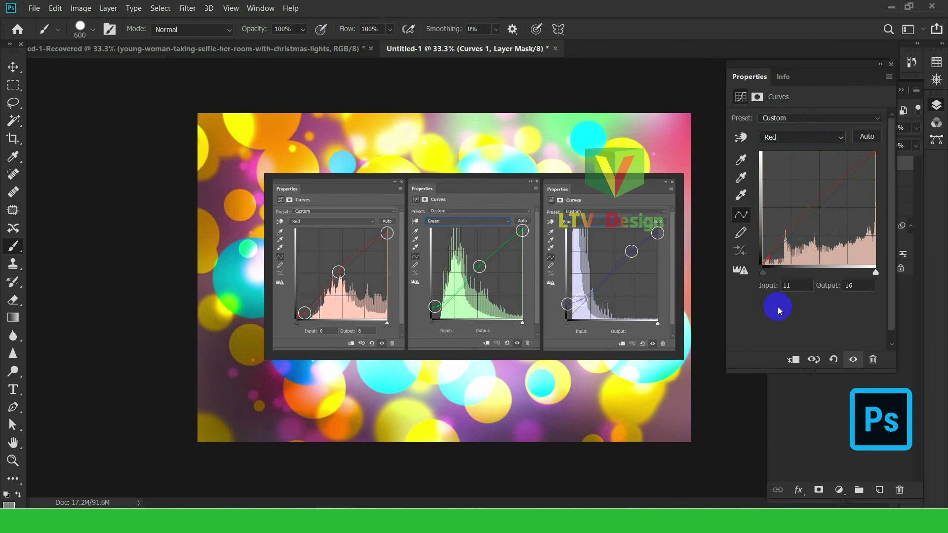
left_click(769, 258)
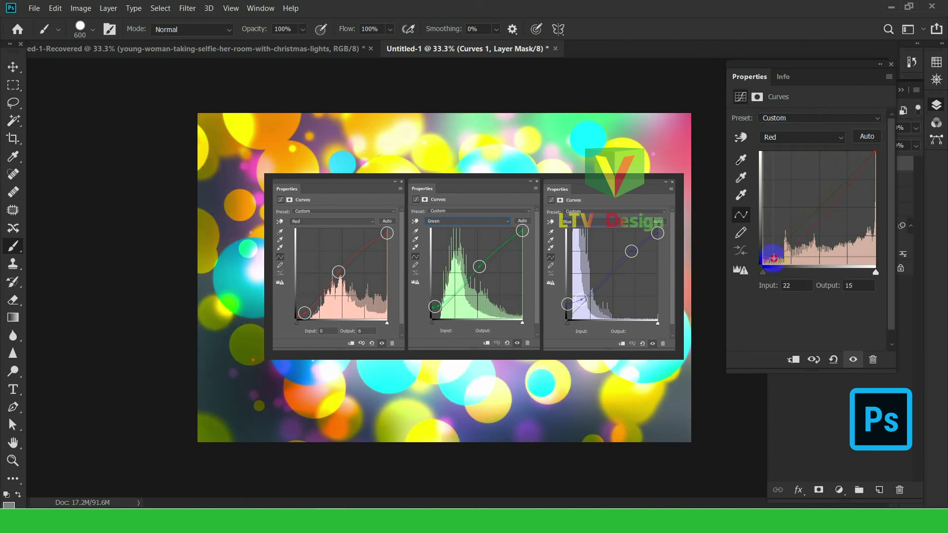
left_click_drag(775, 257, 779, 255)
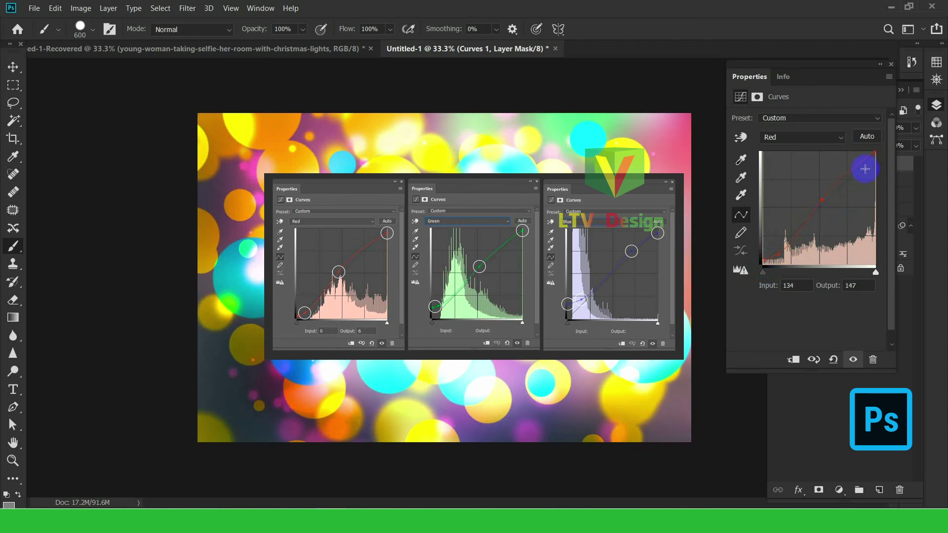
Bend the Green channel curve, raising the black point, adding a shadow point at input 32, output 42, and lifting the upper midtones
left_click(810, 140)
left_click(807, 166)
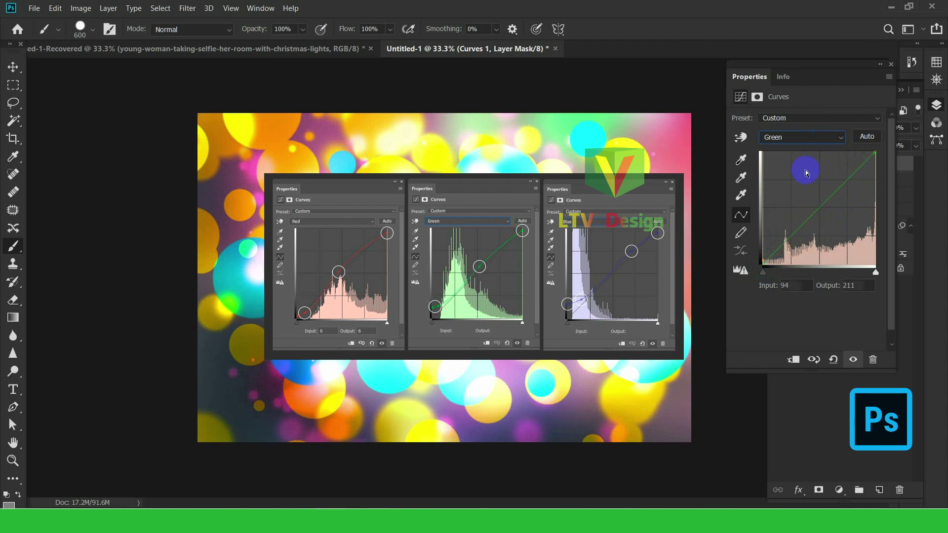
left_click_drag(763, 263, 778, 245)
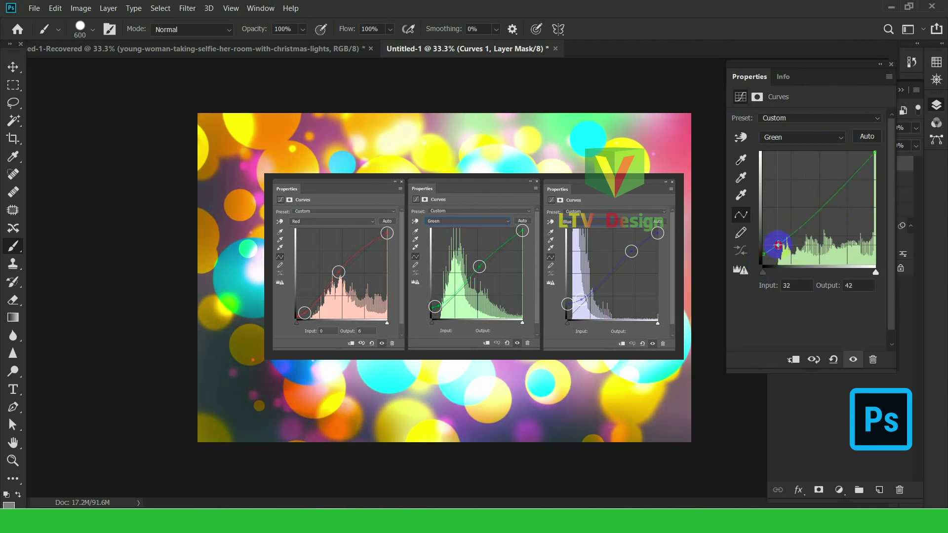
left_click_drag(831, 200, 834, 178)
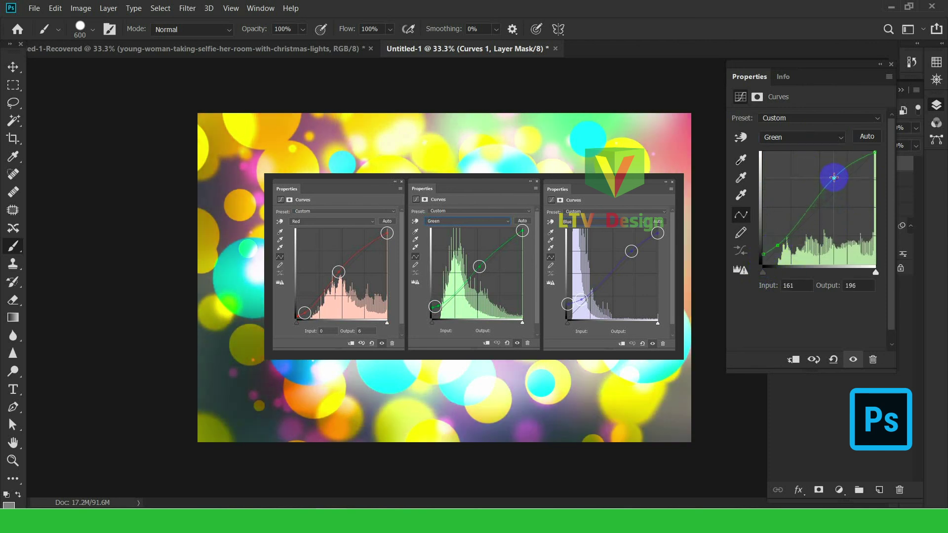
left_click_drag(876, 153, 836, 180)
Bend the Blue channel curve with a shadow point at input 39, output 45, adjust its upper midtones, and close the curve settings
left_click(839, 141)
left_click(815, 183)
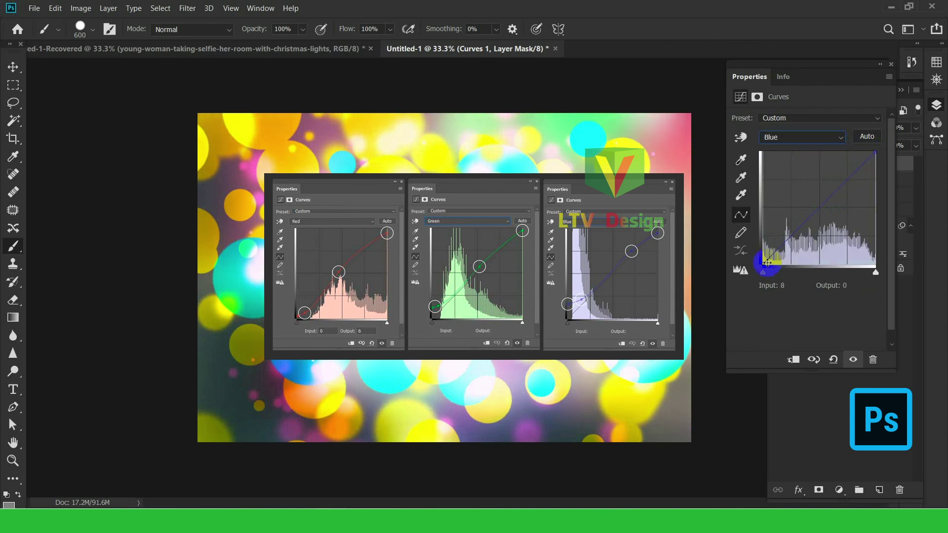
left_click_drag(764, 262, 781, 245)
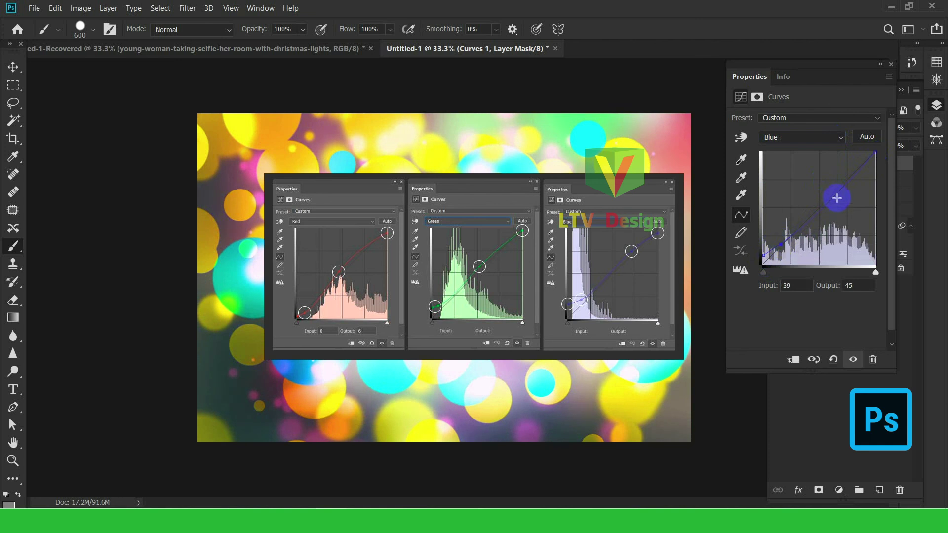
mouse_move(838, 192)
left_mouse_down()
mouse_move(834, 181)
mouse_move(830, 188)
left_mouse_up()
left_click_drag(808, 209, 819, 198)
left_click(893, 65)
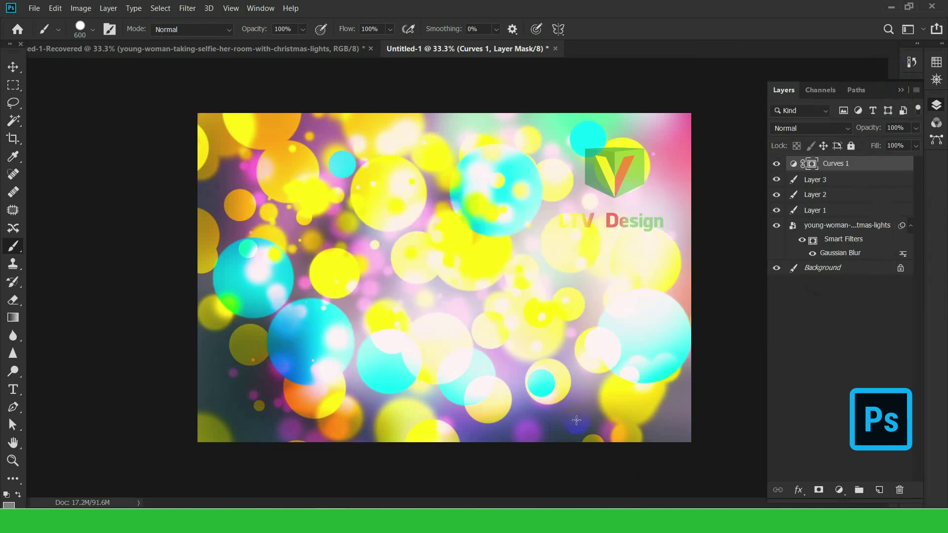
Start exporting the image as a PNG and browse to the ltv design > chia sẻ > v2 folder on drive D
left_click(35, 9)
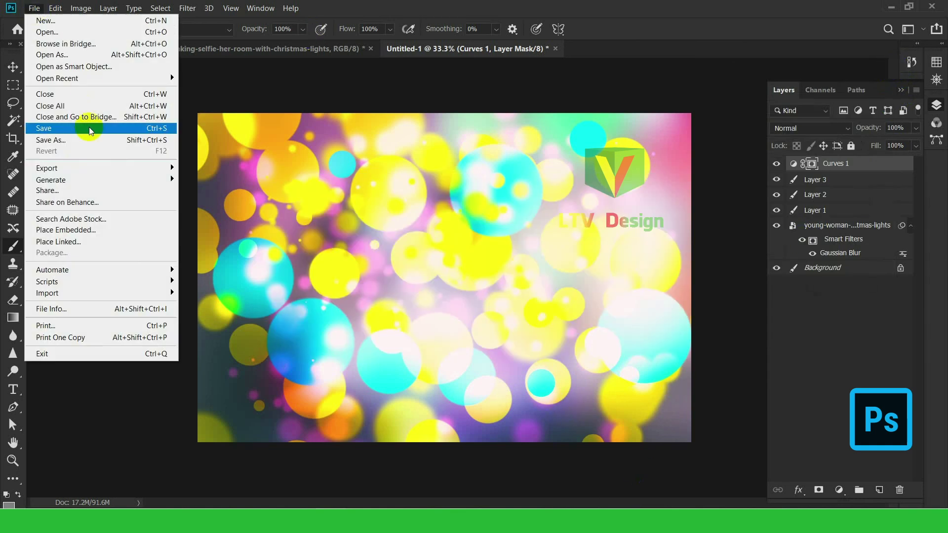
mouse_move(81, 169)
left_click(246, 170)
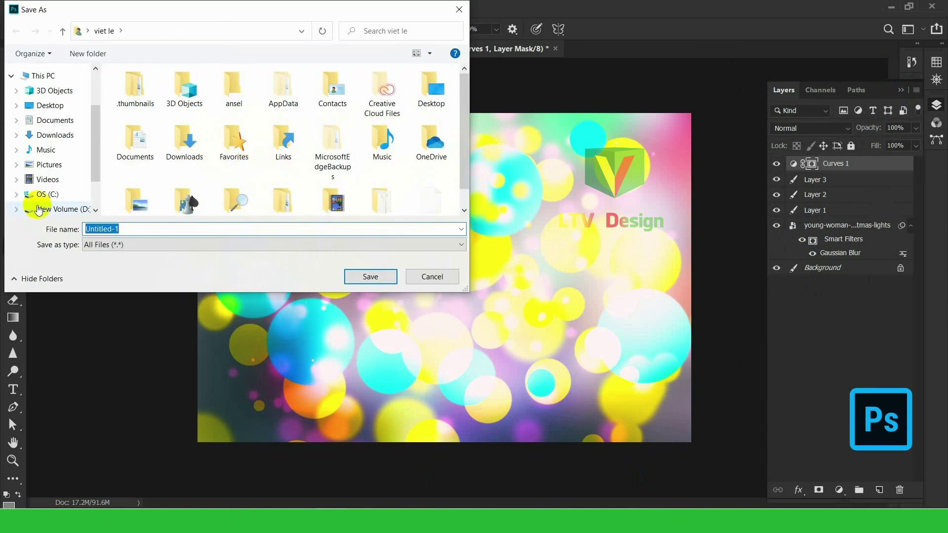
left_click(49, 209)
double_click(147, 155)
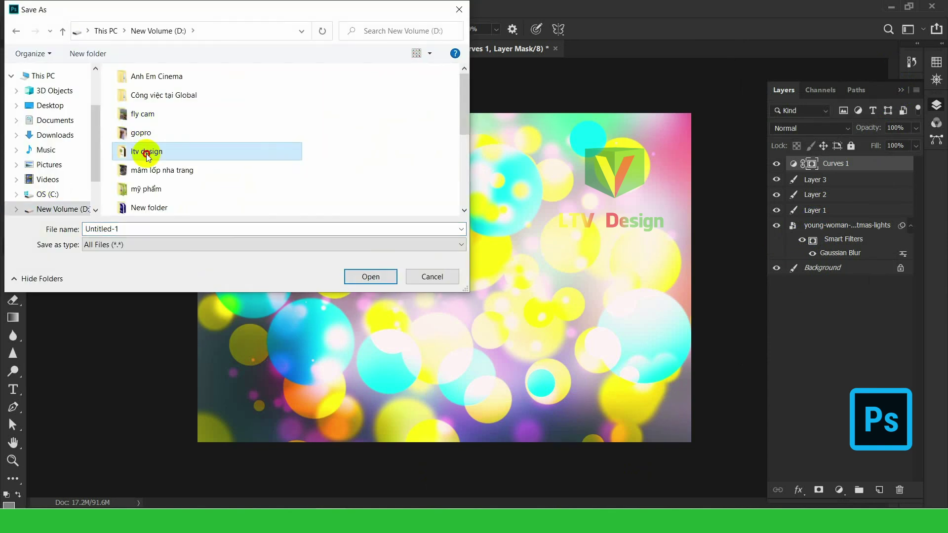
double_click(217, 125)
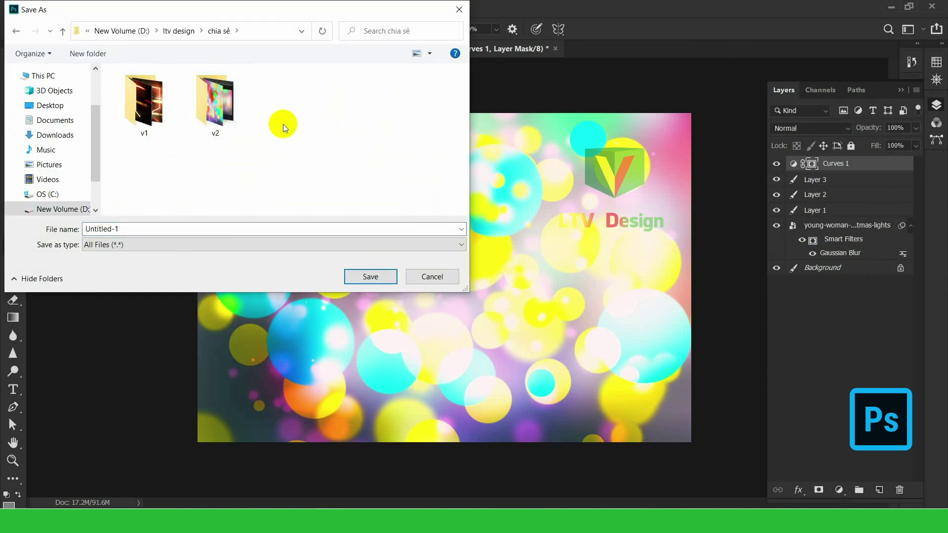
double_click(223, 107)
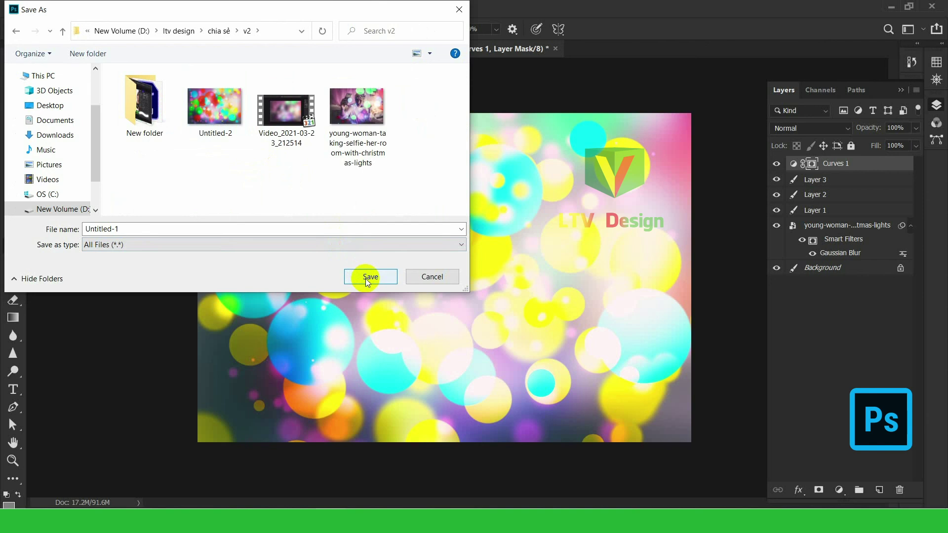
Name the exported image BOKEH and save it in the v2 folder
left_click_drag(239, 228, 40, 236)
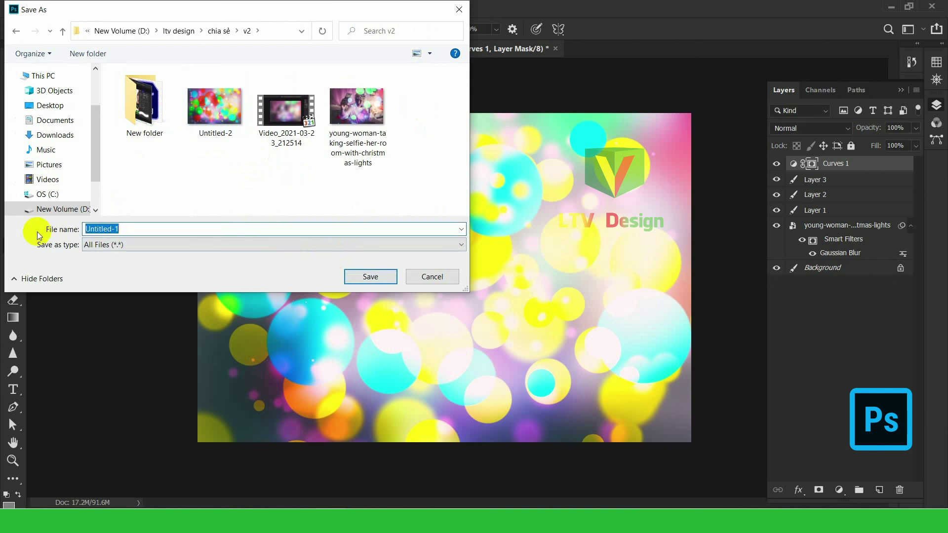
type("BOKEH")
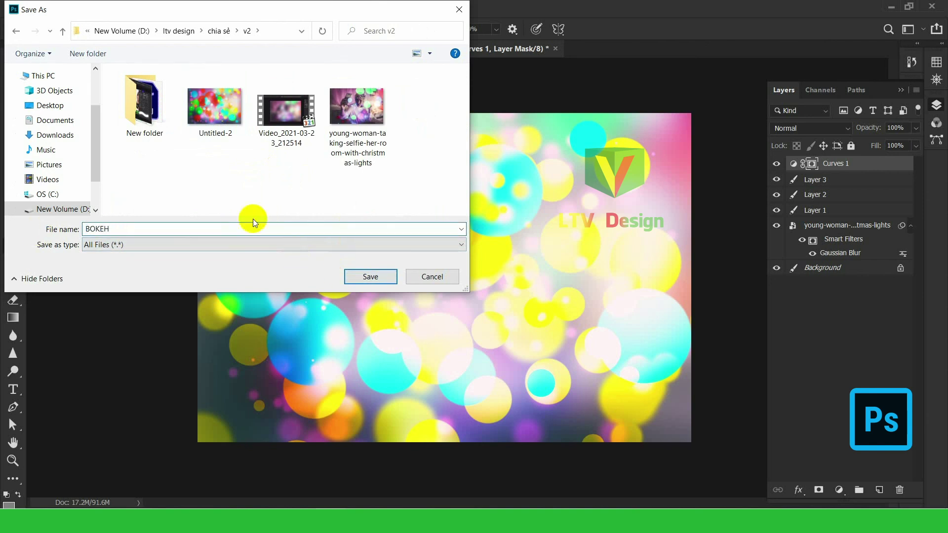
left_click(370, 276)
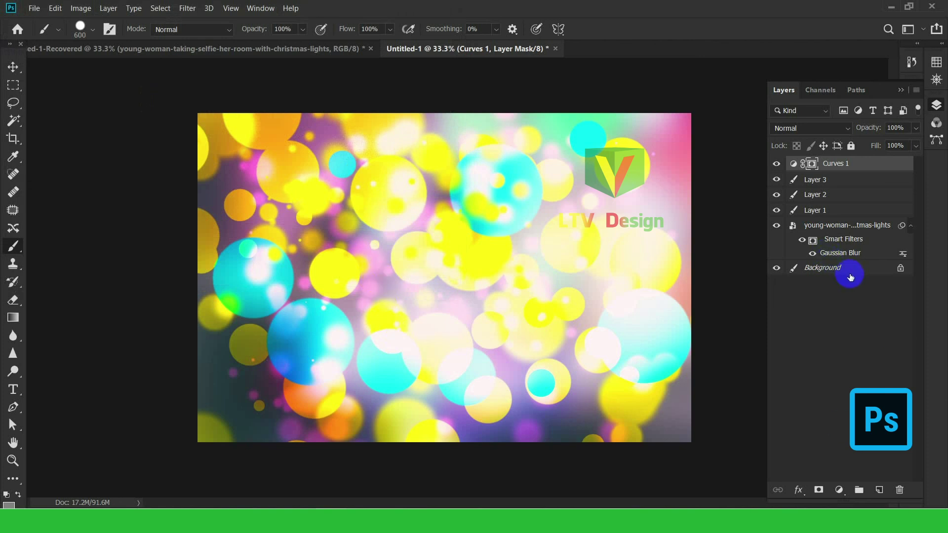
Hide the Smart Filters on the young-woman photo layer and start another PNG export of the image
left_click(803, 241)
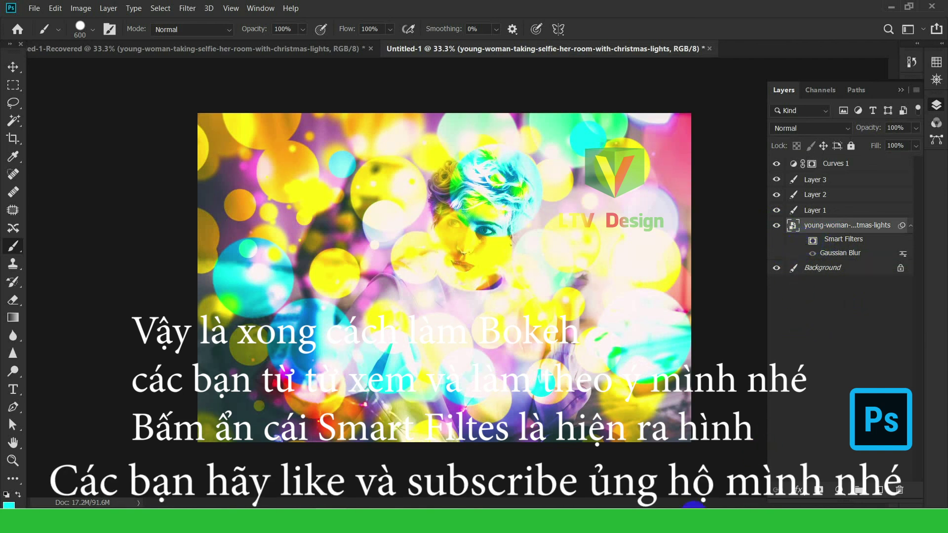
left_click(24, 9)
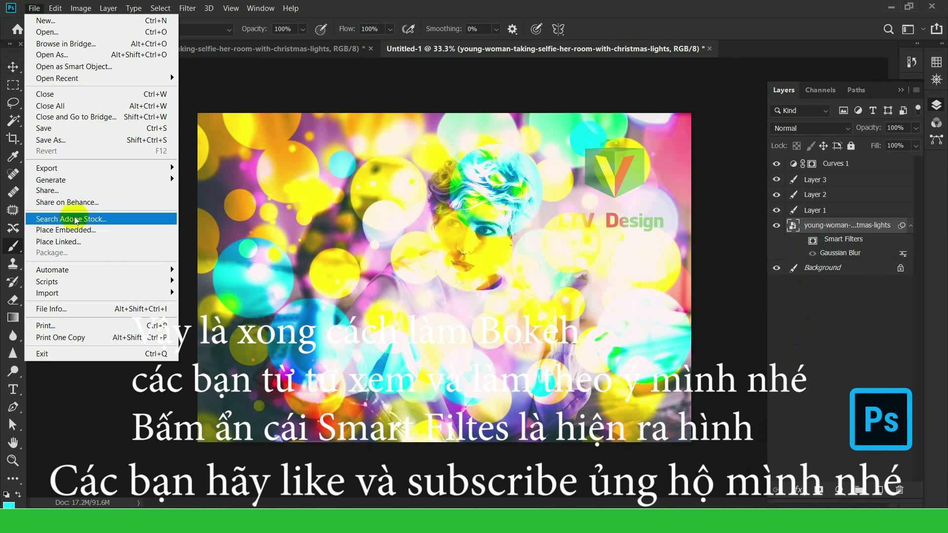
mouse_move(65, 168)
left_click(196, 168)
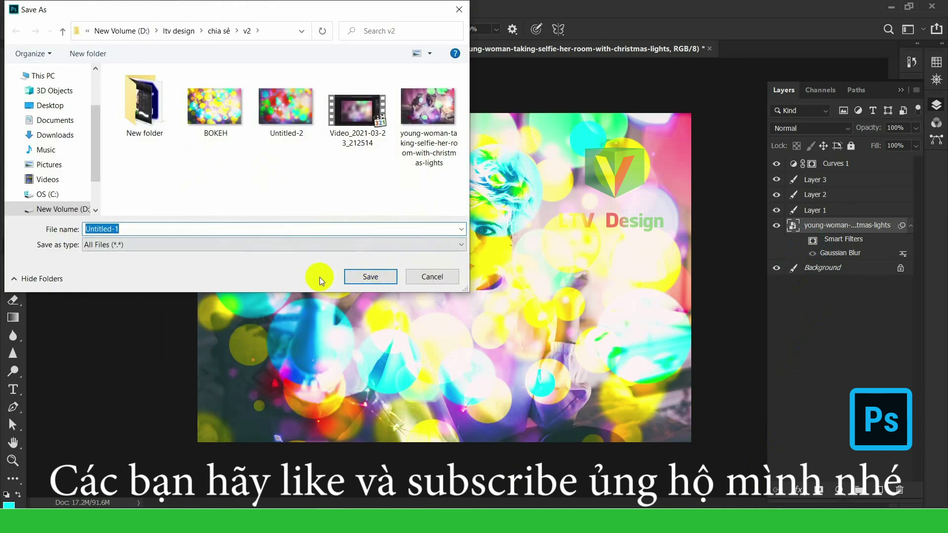
Save the unblurred version in the v2 folder as BOKEH1, without overwriting the existing BOKEH file
type("BOKE")
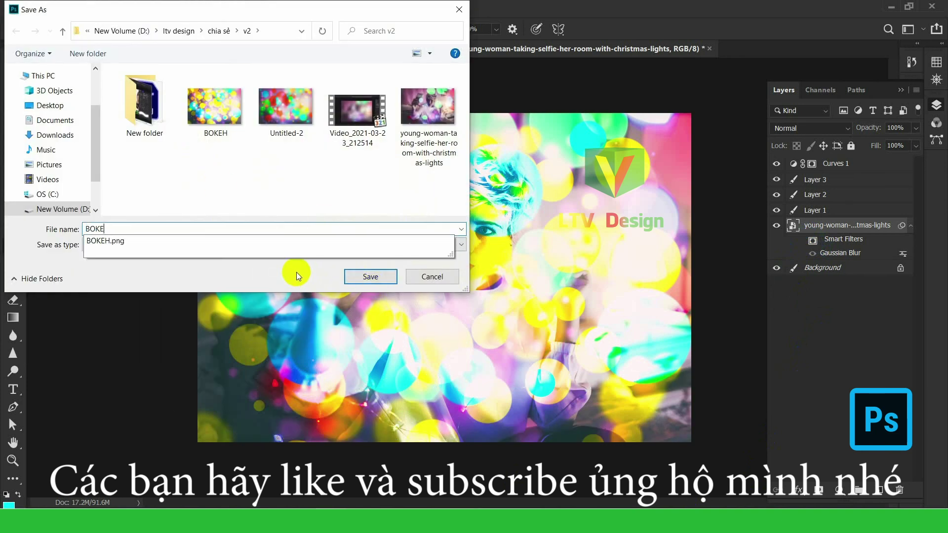
type("H")
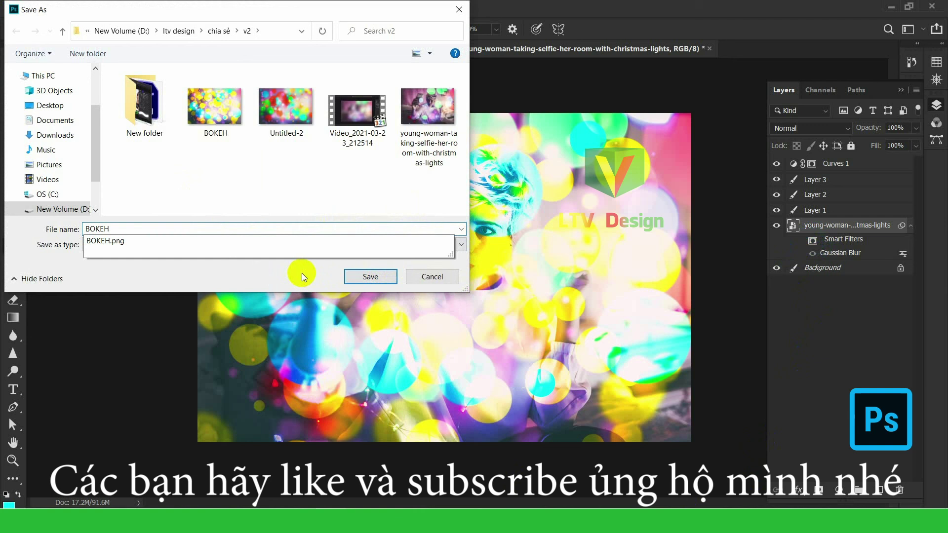
left_click(381, 279)
left_click(550, 261)
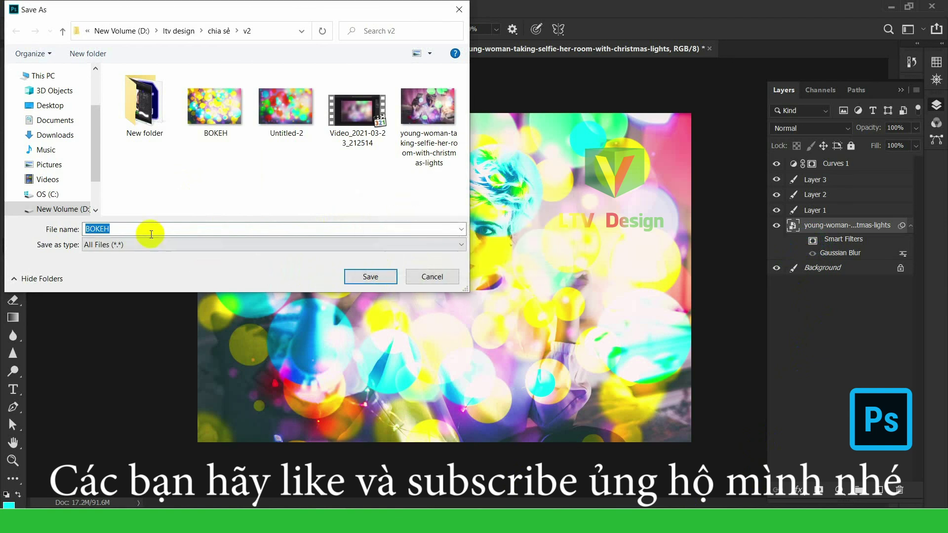
left_click(148, 230)
type("1")
left_click(369, 277)
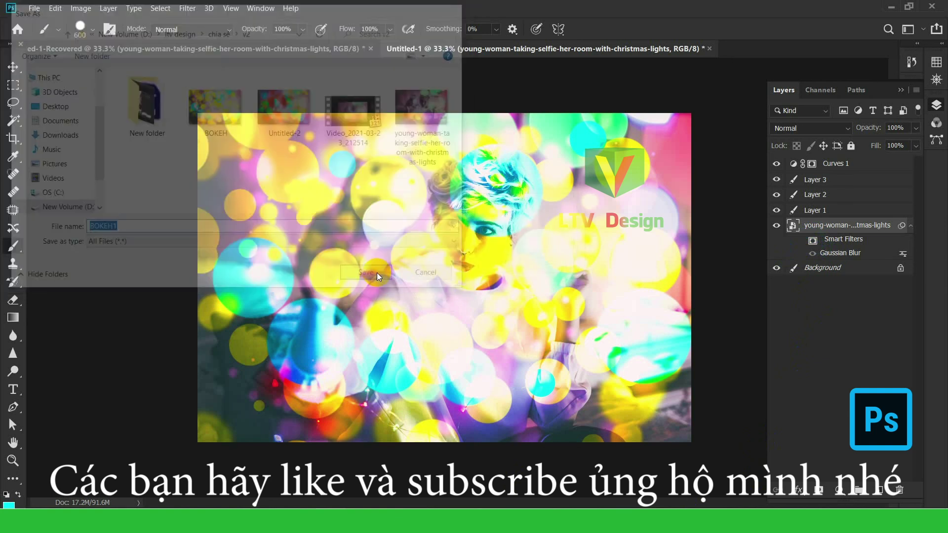